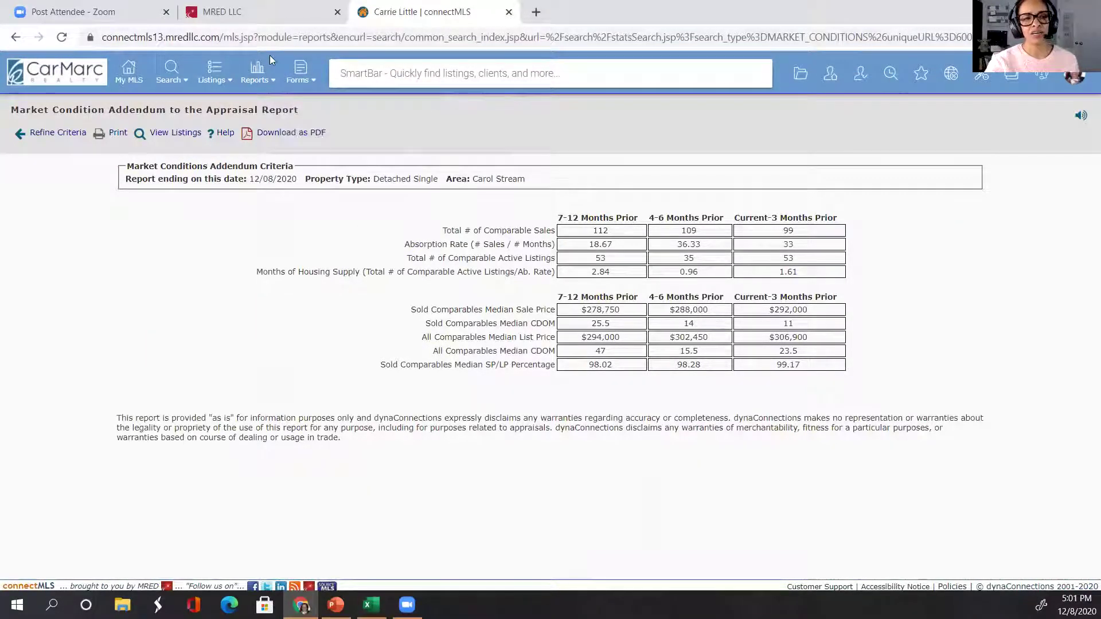
Load a fresh connectMLS General Search form, then switch to the Excel workbook.
{"action": "mouse_move", "coordinate": [261, 72]}
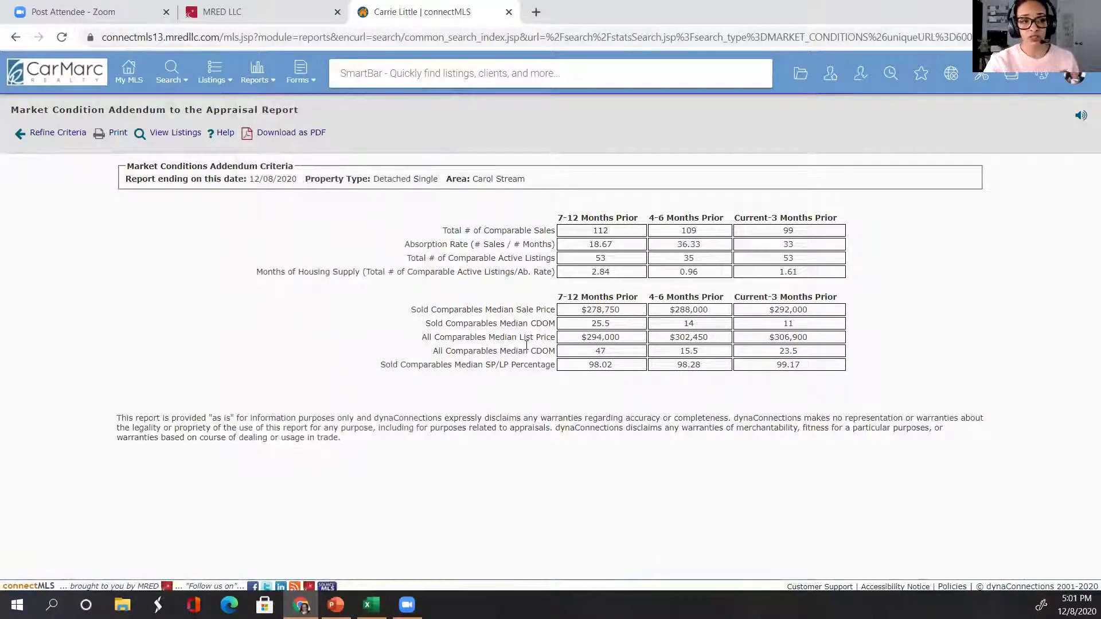
{"action": "mouse_move", "coordinate": [158, 78]}
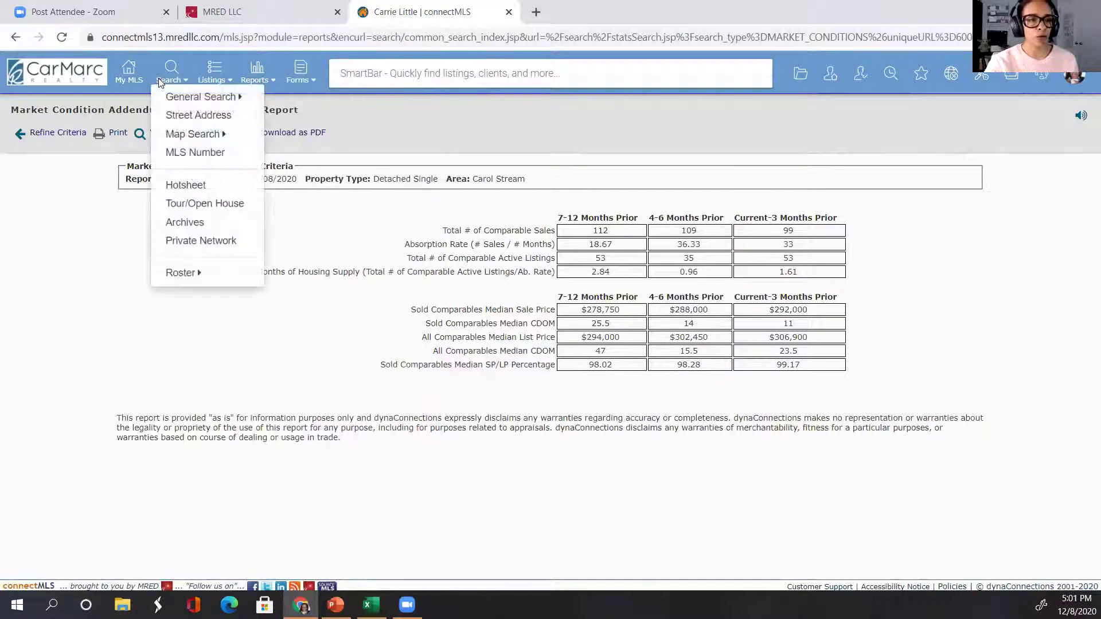
{"action": "left_click", "coordinate": [184, 98]}
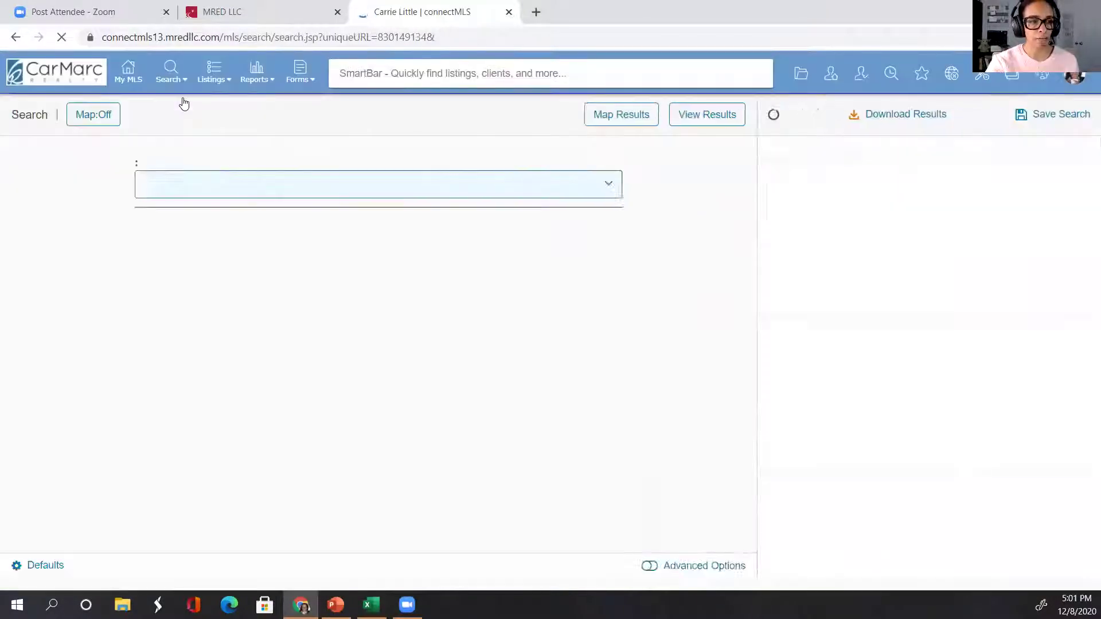
{"action": "key", "text": "alt+Tab"}
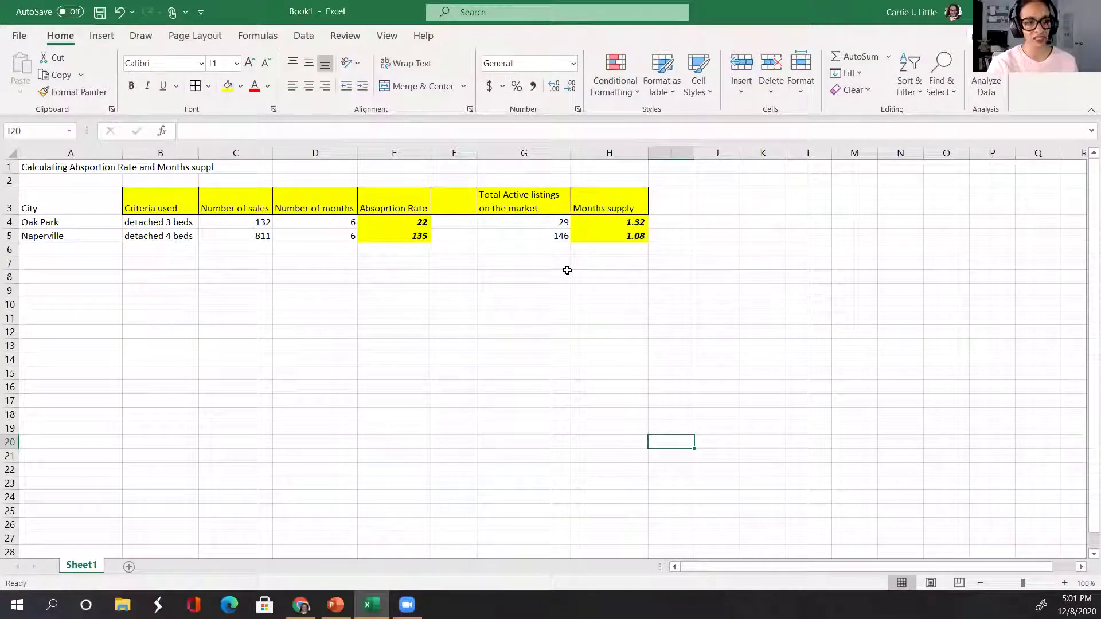
Enter 'Carol Stream' in A6 and 'detached 3 beds' in B6, then return to the MLS search.
{"action": "left_click", "coordinate": [41, 249]}
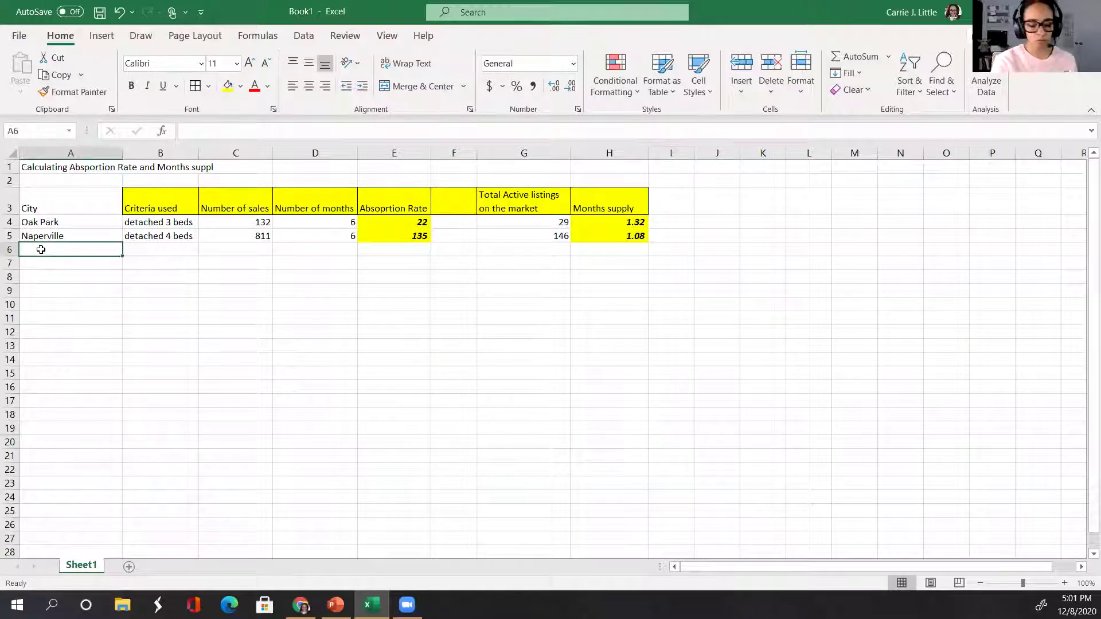
{"action": "type", "text": "Carol S"}
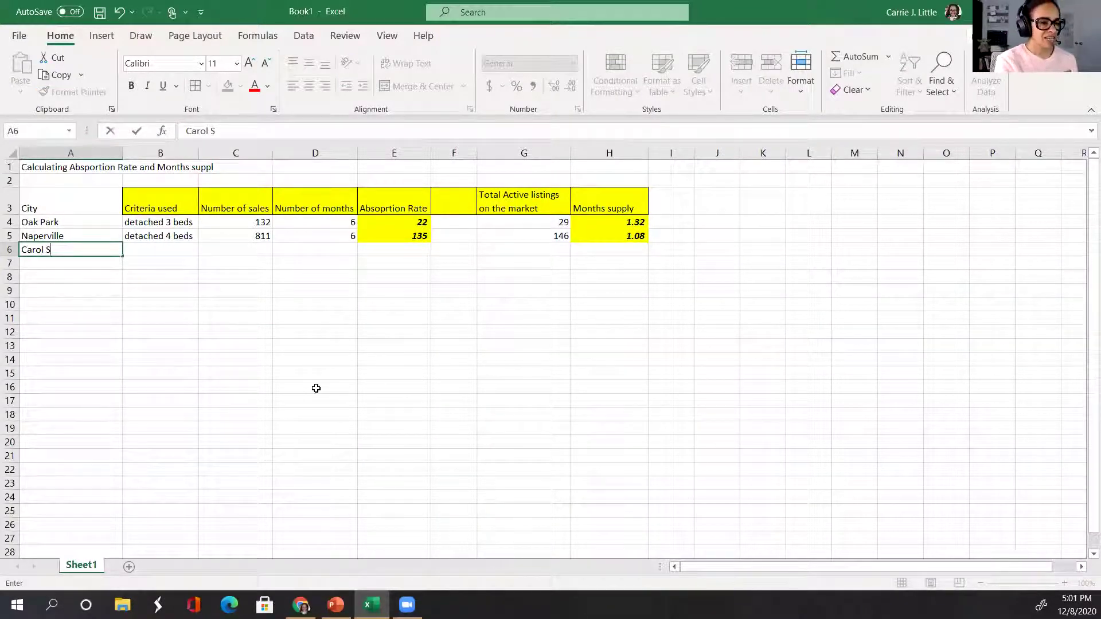
{"action": "type", "text": "tream"}
{"action": "key", "text": "Tab"}
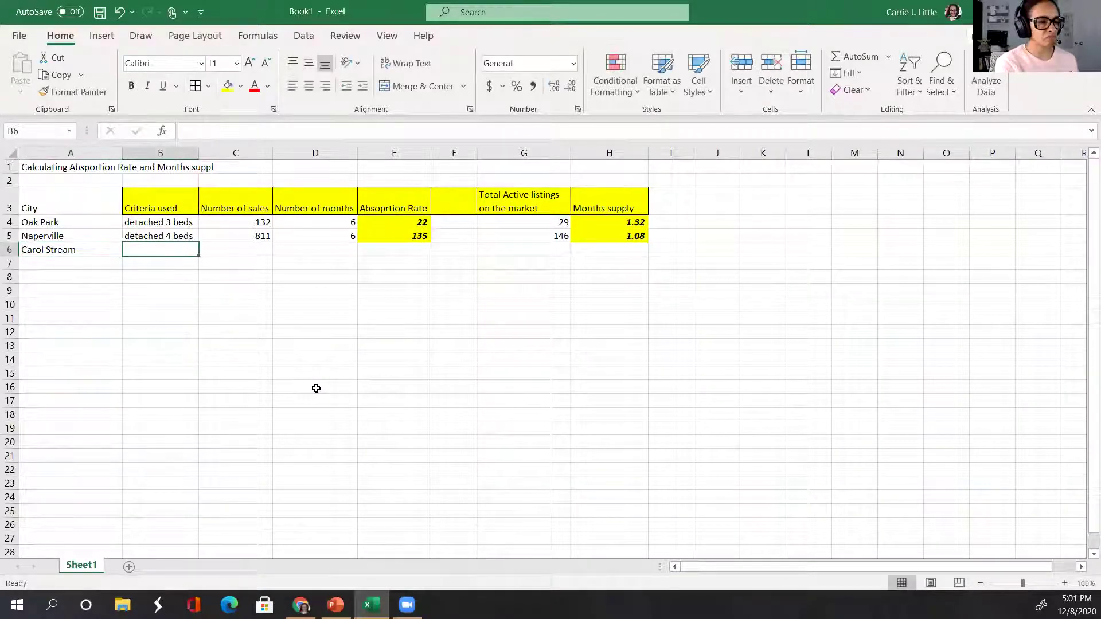
{"action": "type", "text": "detached 3 beds"}
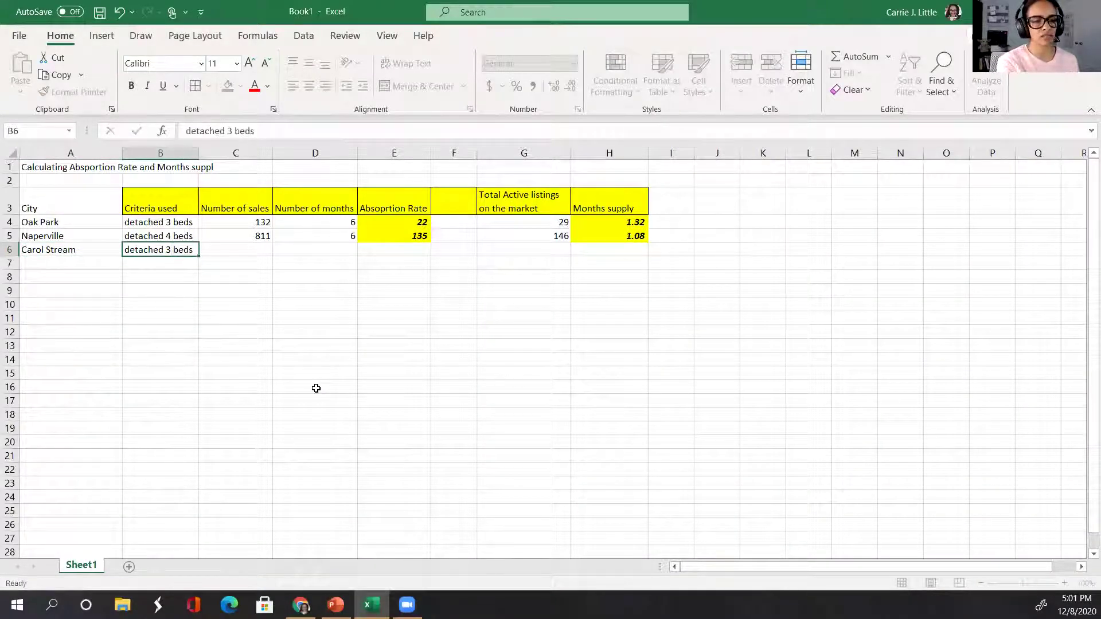
{"action": "key", "text": "Tab"}
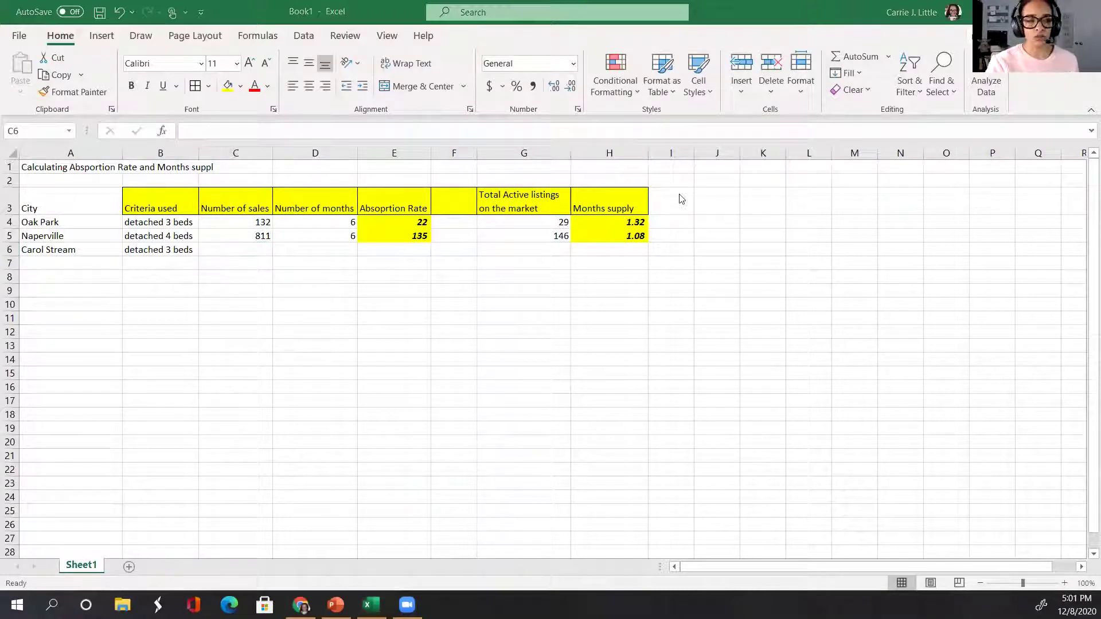
{"action": "key", "text": "alt+Tab"}
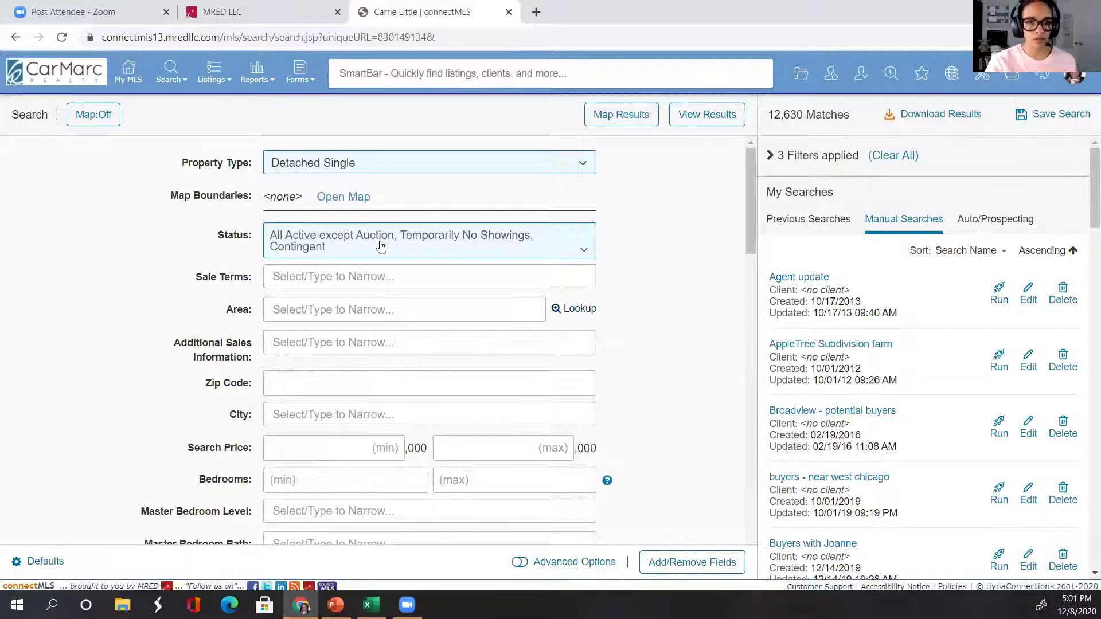
Set the search Area to Carol Stream.
{"action": "key", "text": "alt+Tab"}
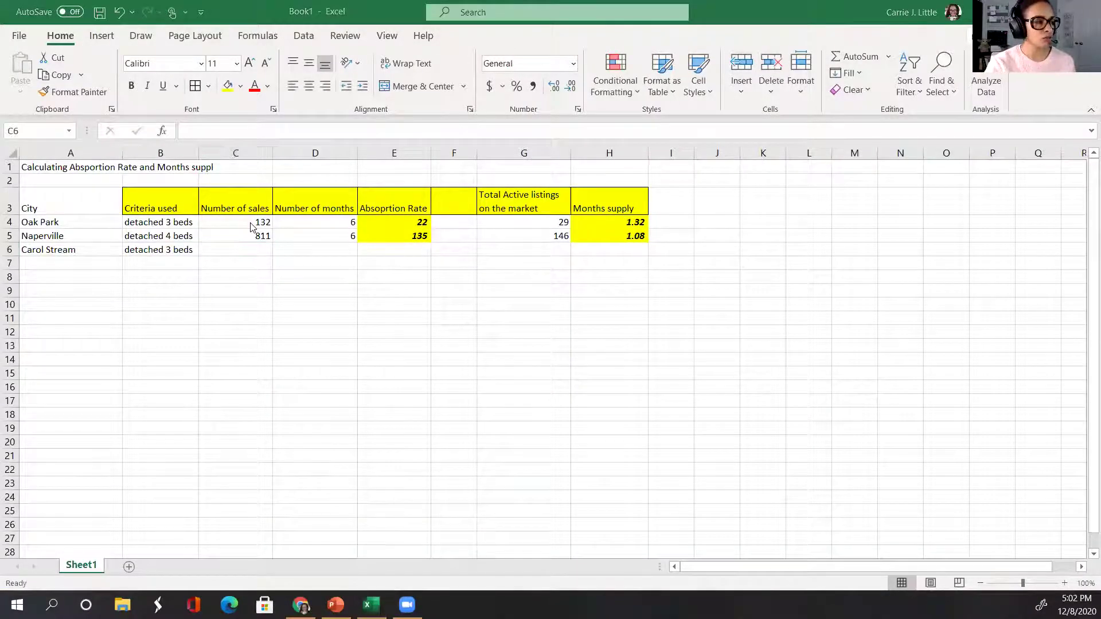
{"action": "key", "text": "alt+Tab"}
{"action": "left_click", "coordinate": [324, 303]}
{"action": "type", "text": "car"}
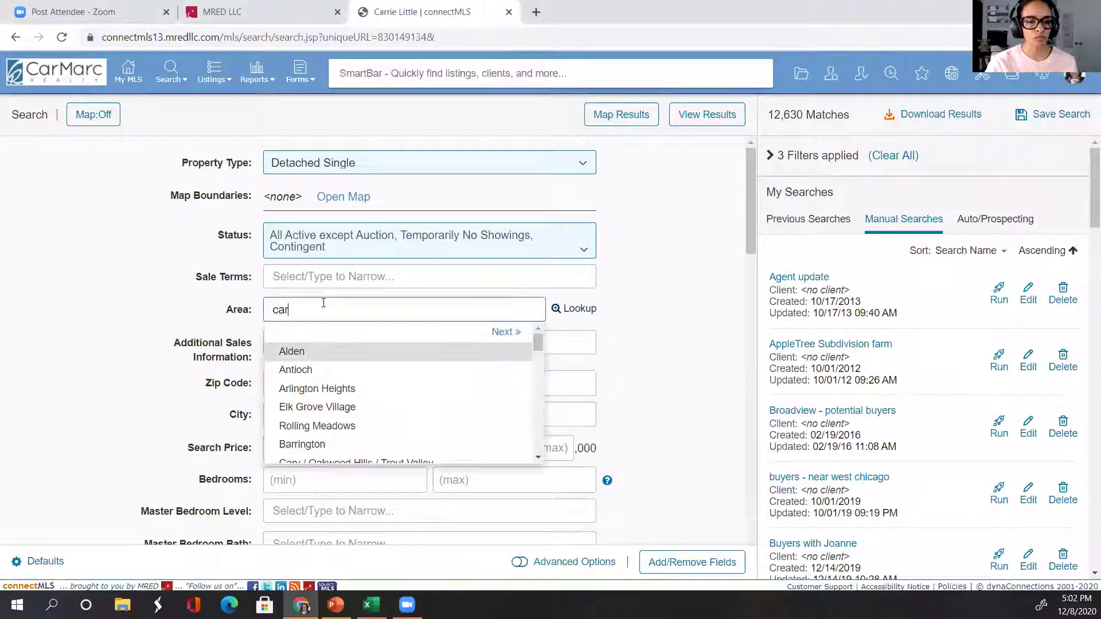
{"action": "left_click", "coordinate": [352, 374]}
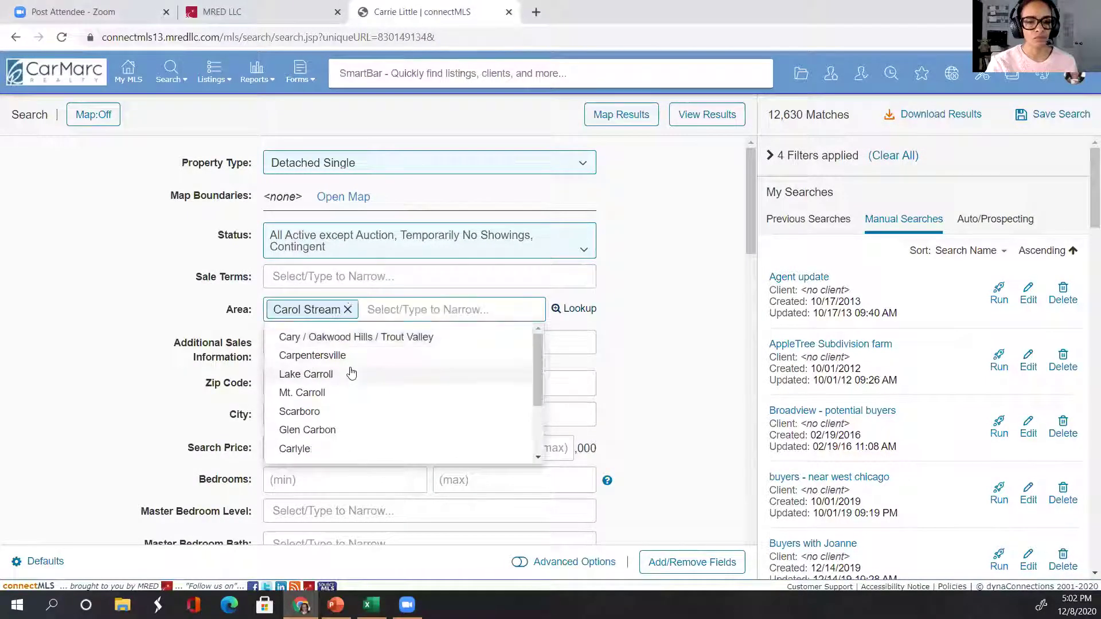
Limit the listing status to Closed only, clearing all active statuses.
{"action": "left_click", "coordinate": [352, 256]}
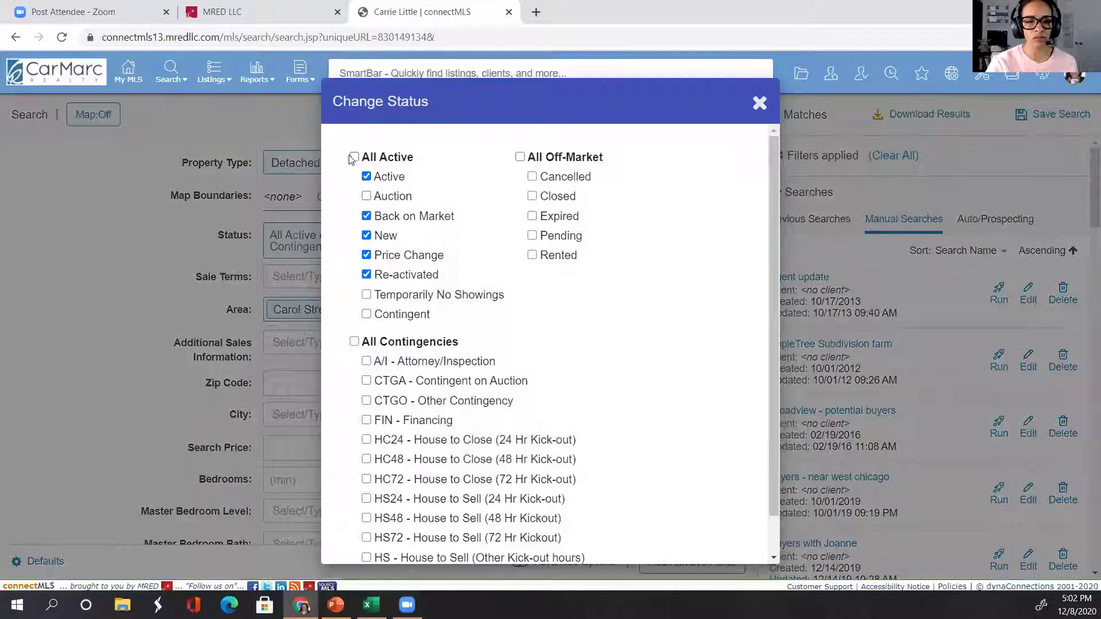
{"action": "left_click", "coordinate": [353, 157]}
{"action": "left_click", "coordinate": [353, 157]}
{"action": "left_click", "coordinate": [533, 196]}
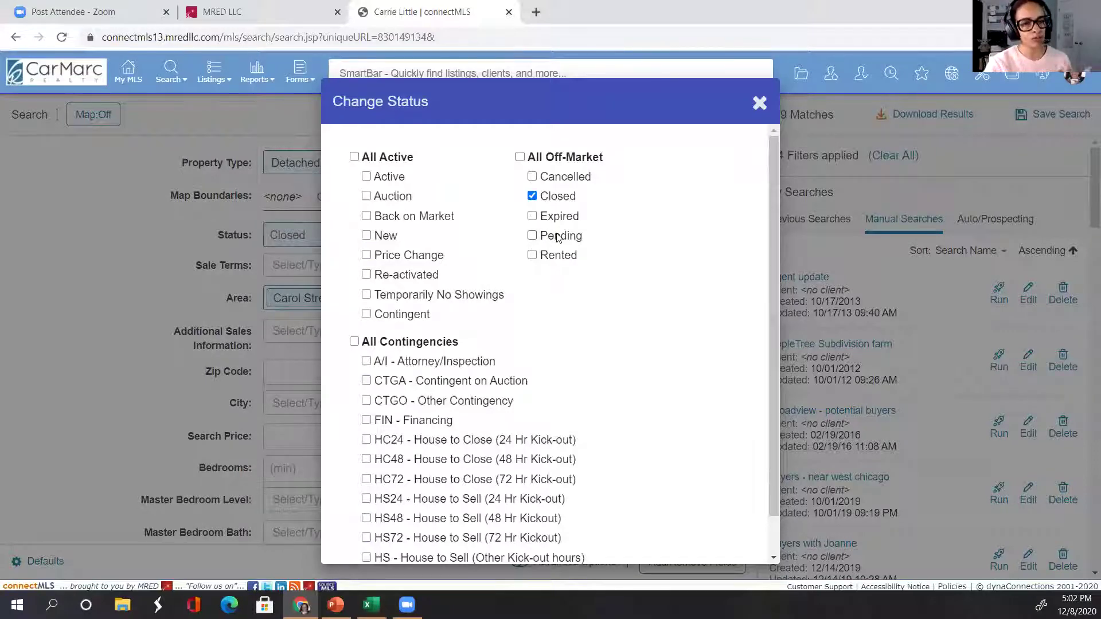
{"action": "left_click", "coordinate": [759, 102]}
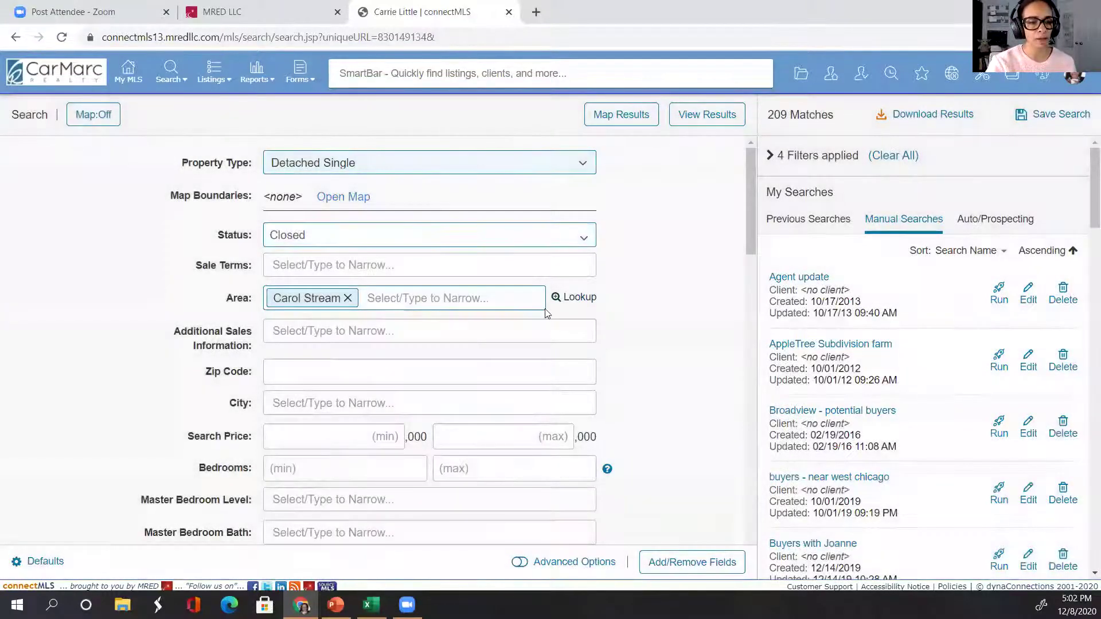
Set bedrooms minimum and maximum to 3 and keep Months Back at 6 Months.
{"action": "left_click", "coordinate": [303, 467]}
{"action": "type", "text": "3"}
{"action": "key", "text": "Tab"}
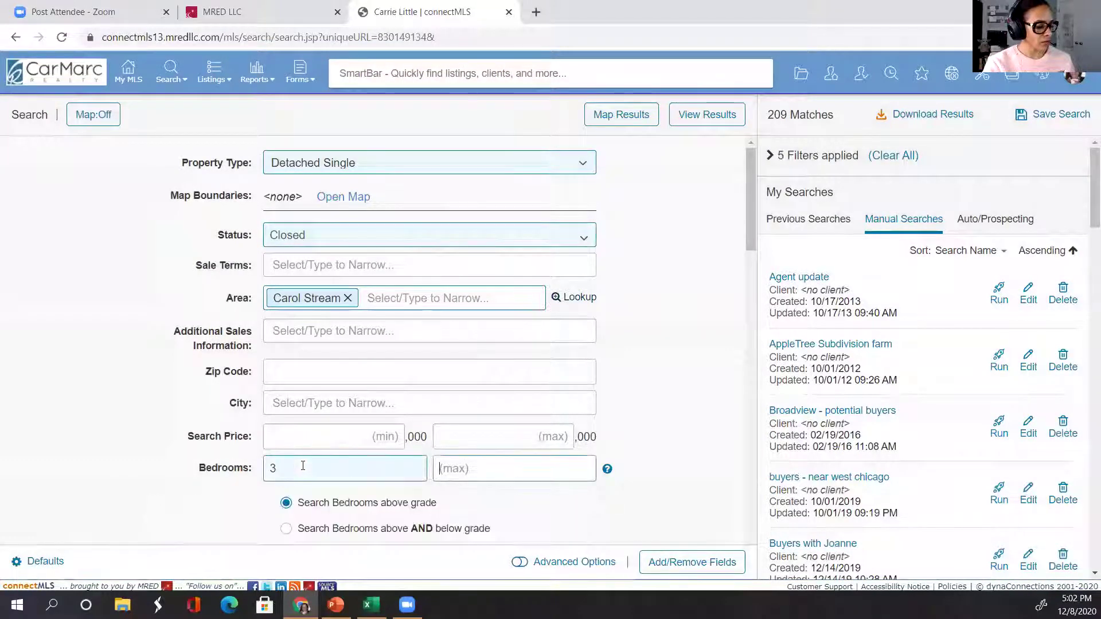
{"action": "type", "text": "3"}
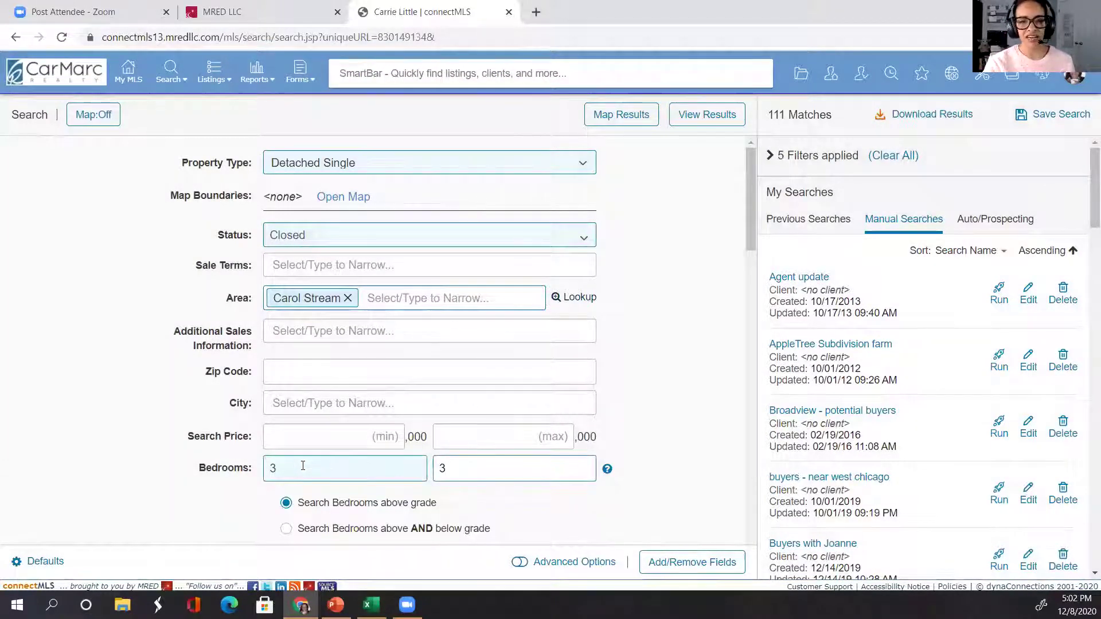
{"action": "scroll", "coordinate": [675, 387], "scroll_direction": "down", "scroll_amount": 8}
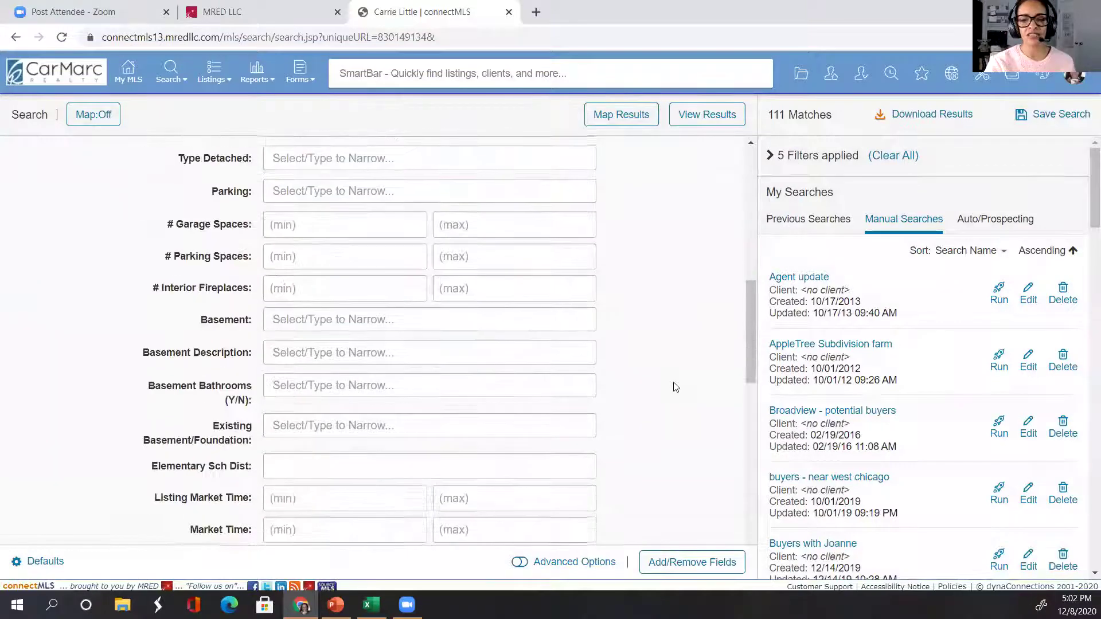
{"action": "scroll", "coordinate": [674, 385], "scroll_direction": "down", "scroll_amount": 10}
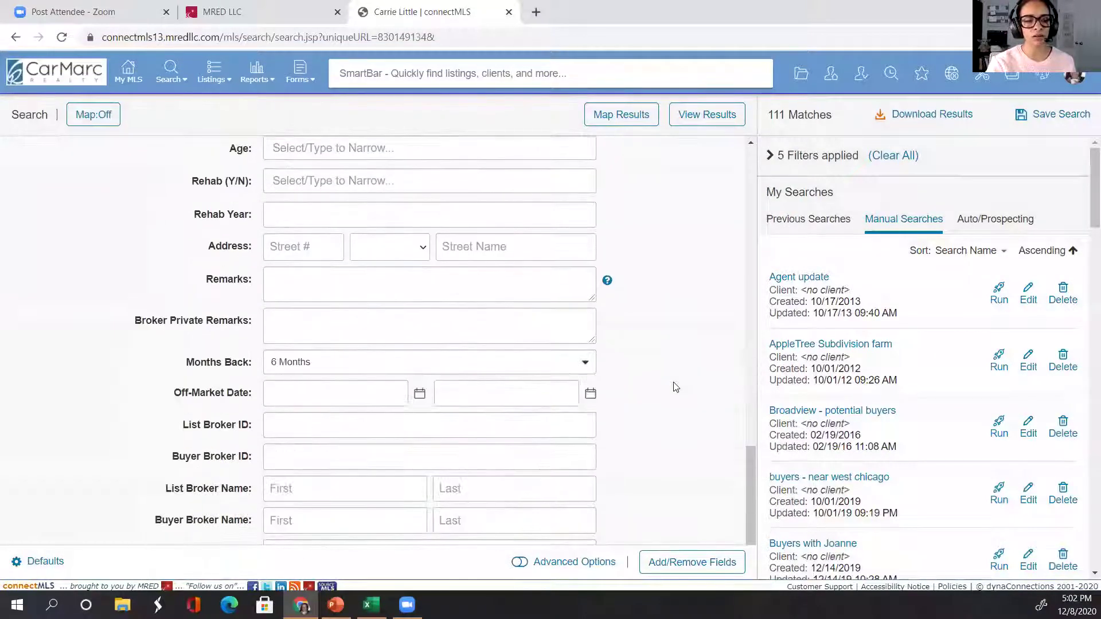
{"action": "left_click", "coordinate": [287, 363]}
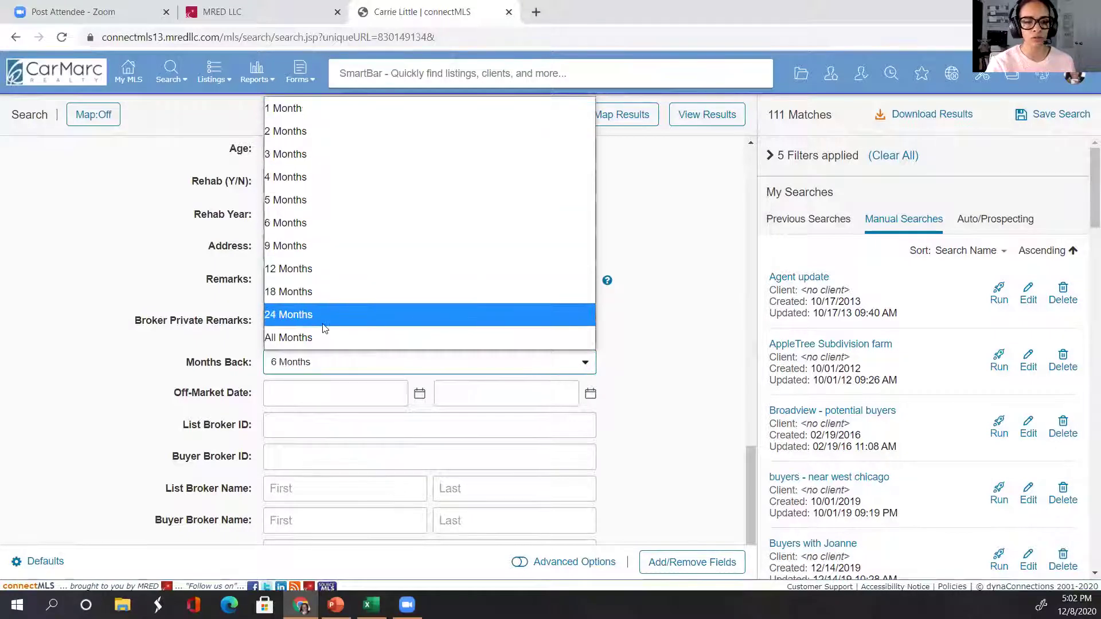
{"action": "left_click", "coordinate": [661, 249]}
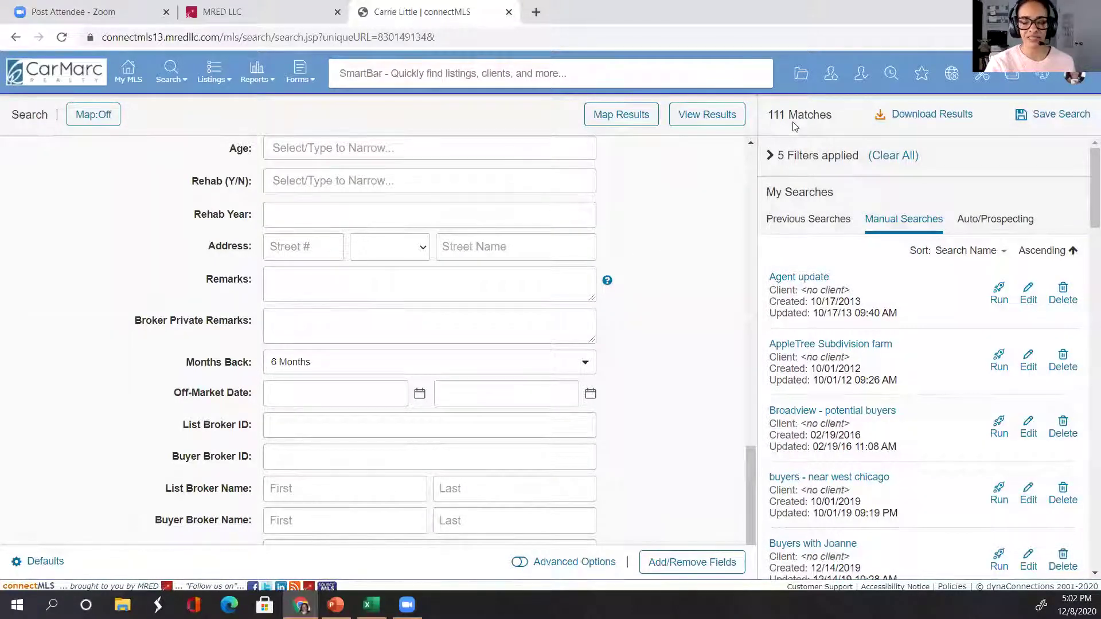
Enter 111 sales and 6 months in the Carol Stream row.
{"action": "key", "text": "alt+Tab"}
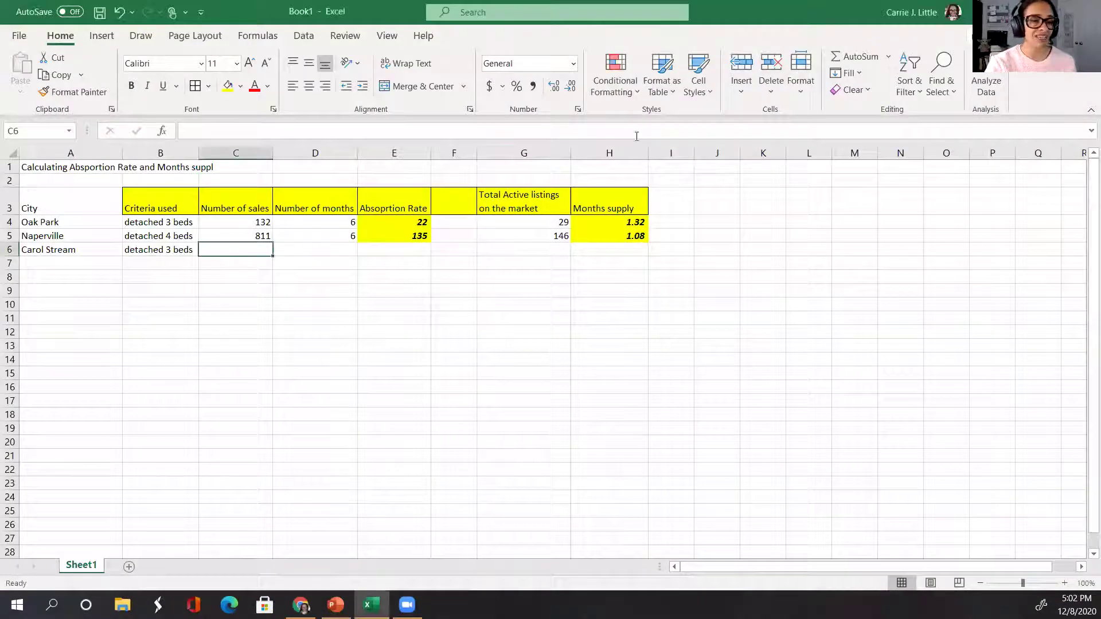
{"action": "type", "text": "111"}
{"action": "key", "text": "Tab"}
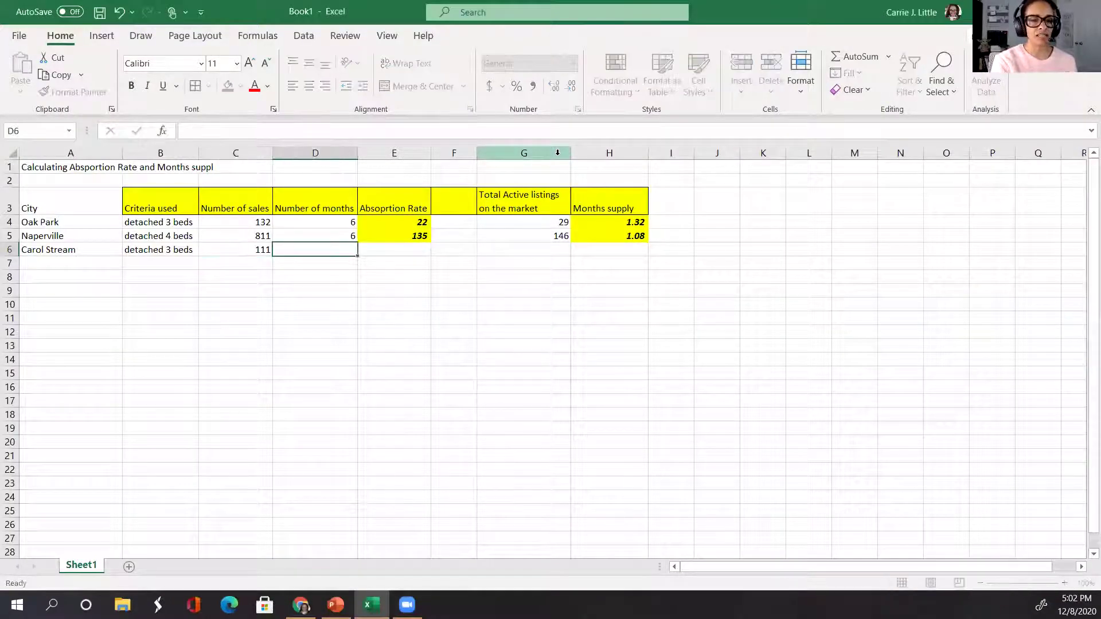
{"action": "type", "text": "6"}
{"action": "key", "text": "Tab"}
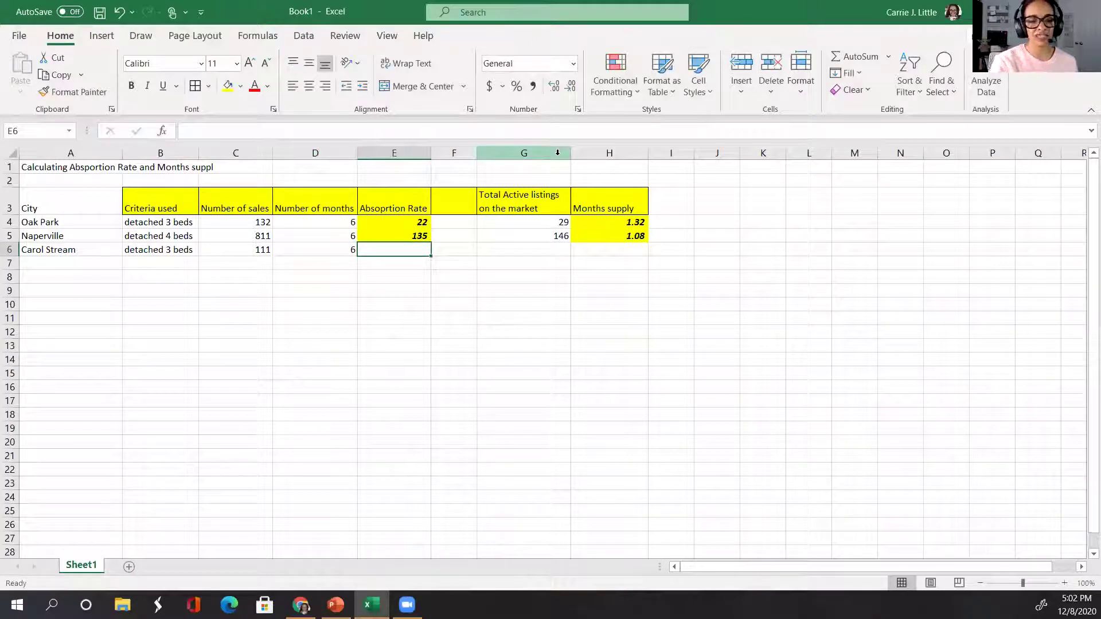
Copy the absorption rate and months supply formulas down to row 6, then select G6.
{"action": "left_click", "coordinate": [427, 236]}
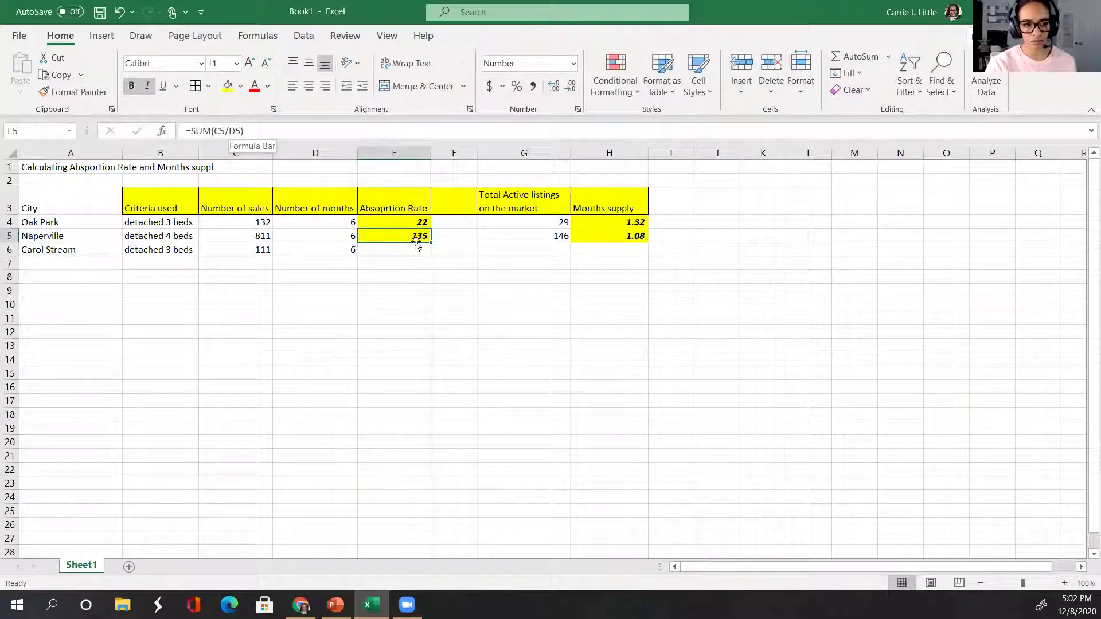
{"action": "left_click_drag", "start_coordinate": [431, 242], "coordinate": [430, 254]}
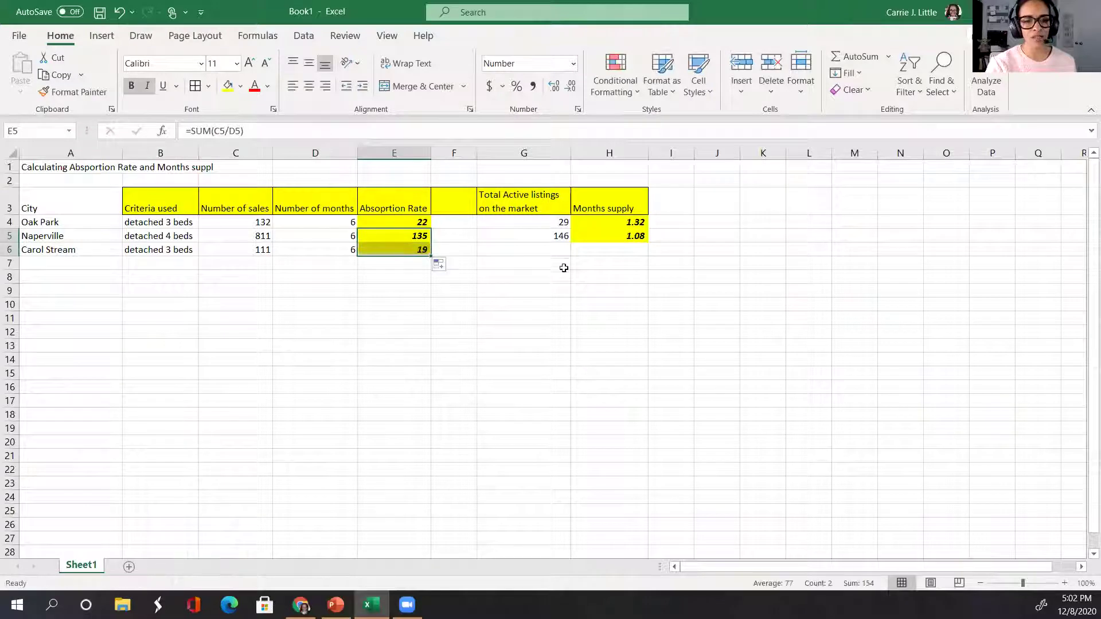
{"action": "left_click", "coordinate": [594, 240]}
{"action": "left_click_drag", "start_coordinate": [649, 243], "coordinate": [654, 255]}
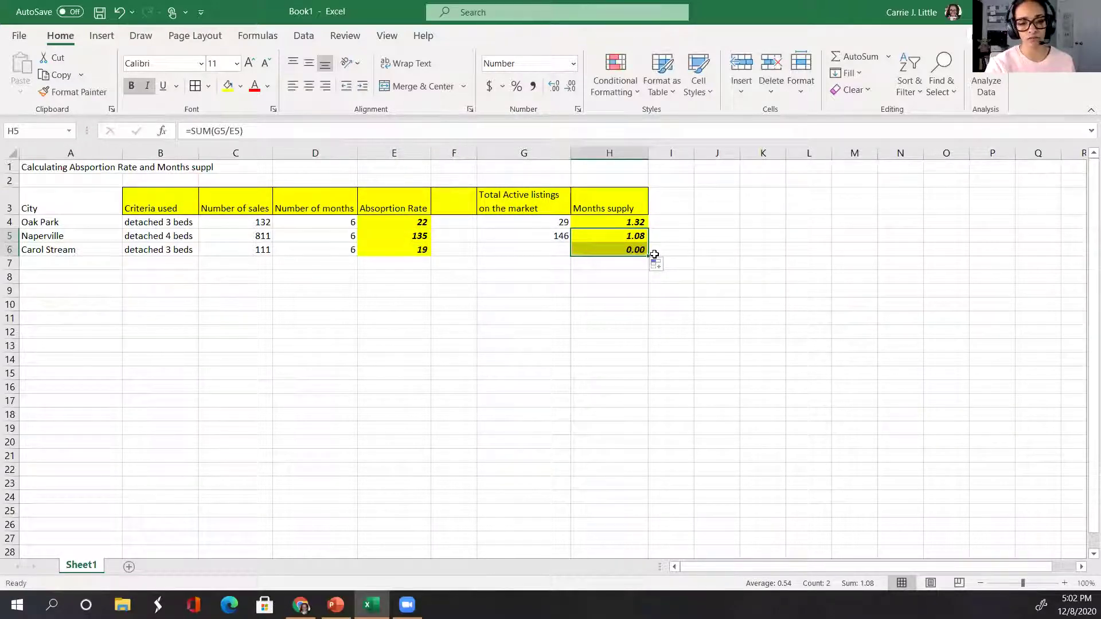
{"action": "left_click", "coordinate": [415, 248]}
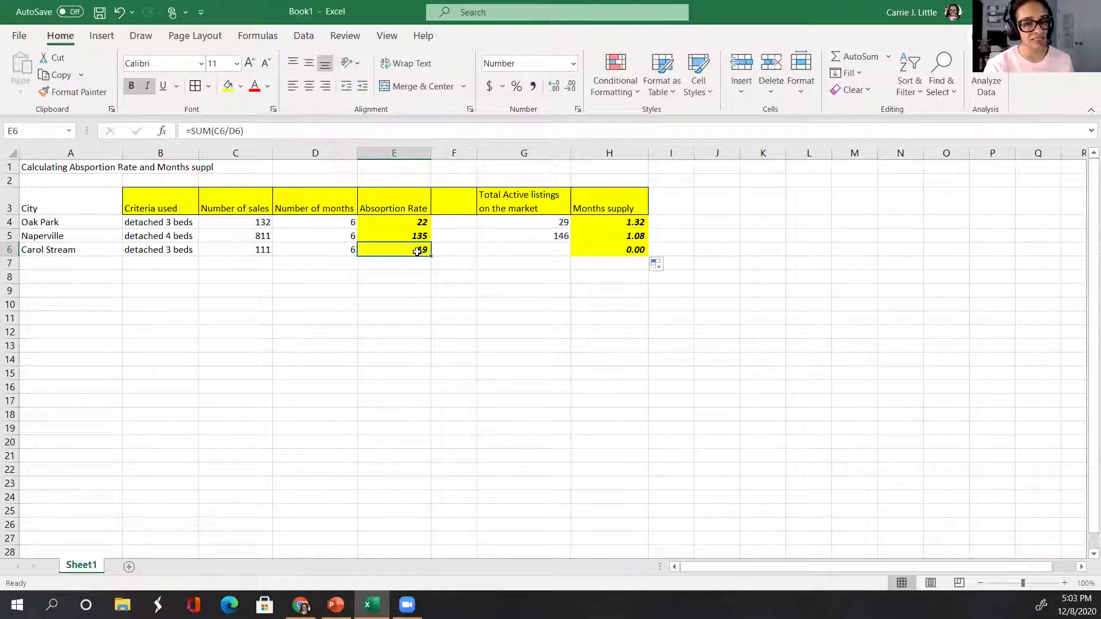
{"action": "left_click", "coordinate": [524, 251]}
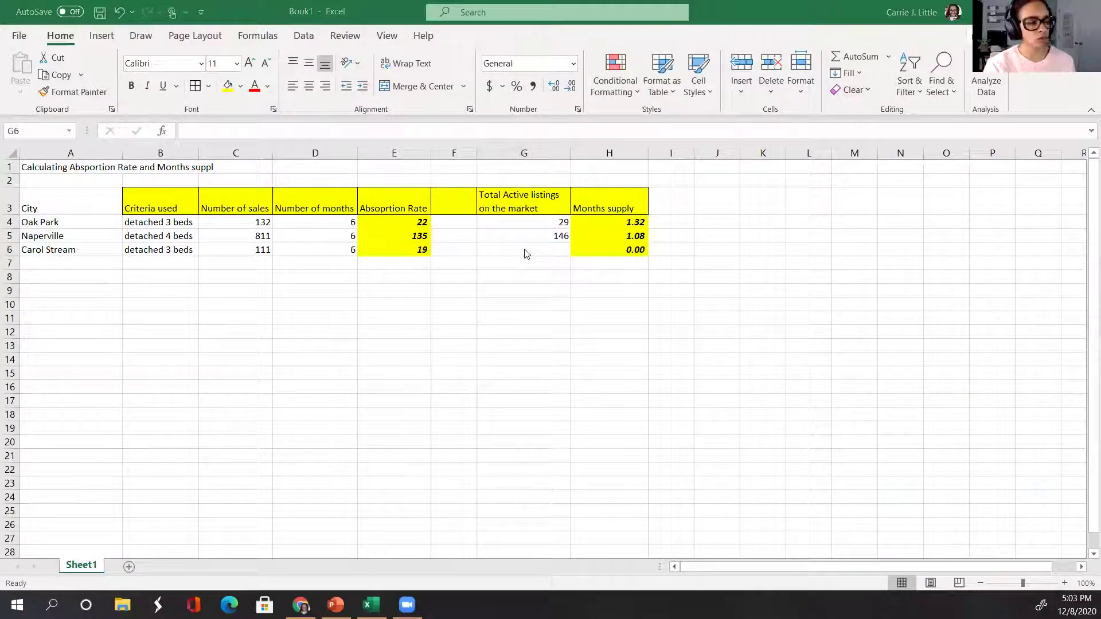
{"action": "key", "text": "alt+Tab"}
Switch status from Closed to all active, excluding Contingent, Temporarily No Showings and Auction.
{"action": "scroll", "coordinate": [380, 293], "scroll_direction": "down", "scroll_amount": 5}
{"action": "scroll", "coordinate": [380, 293], "scroll_direction": "up", "scroll_amount": 8}
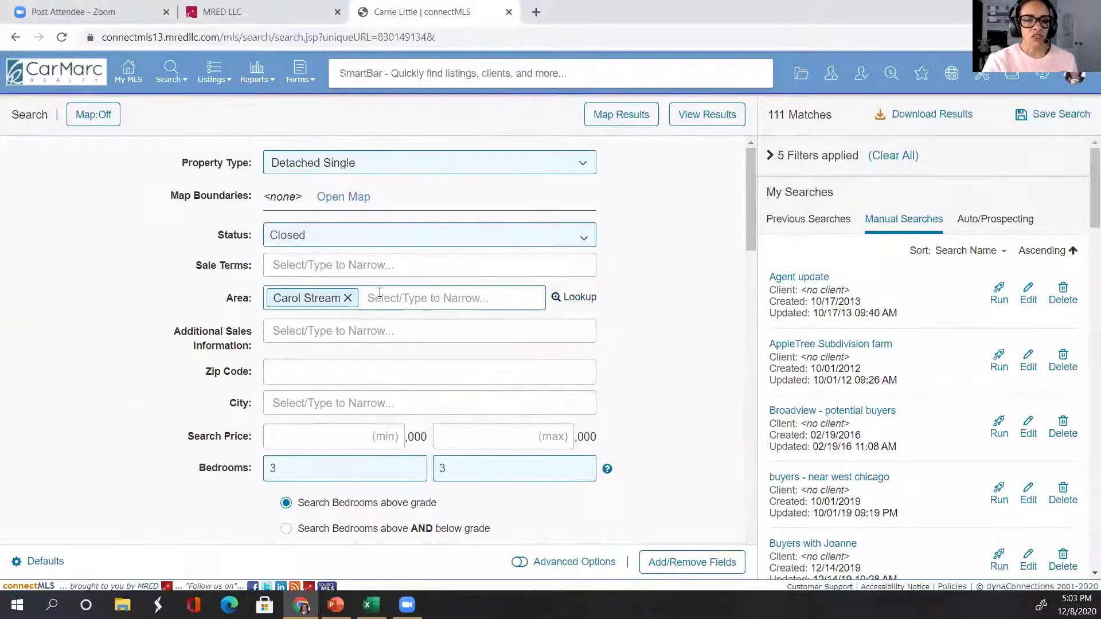
{"action": "left_click", "coordinate": [323, 243]}
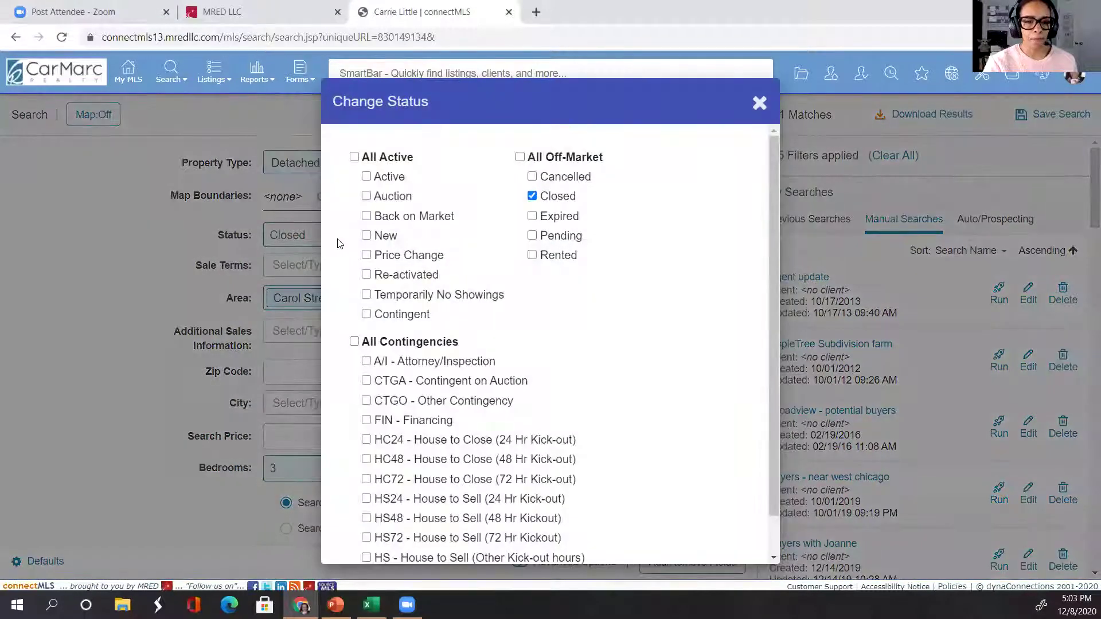
{"action": "left_click", "coordinate": [533, 196]}
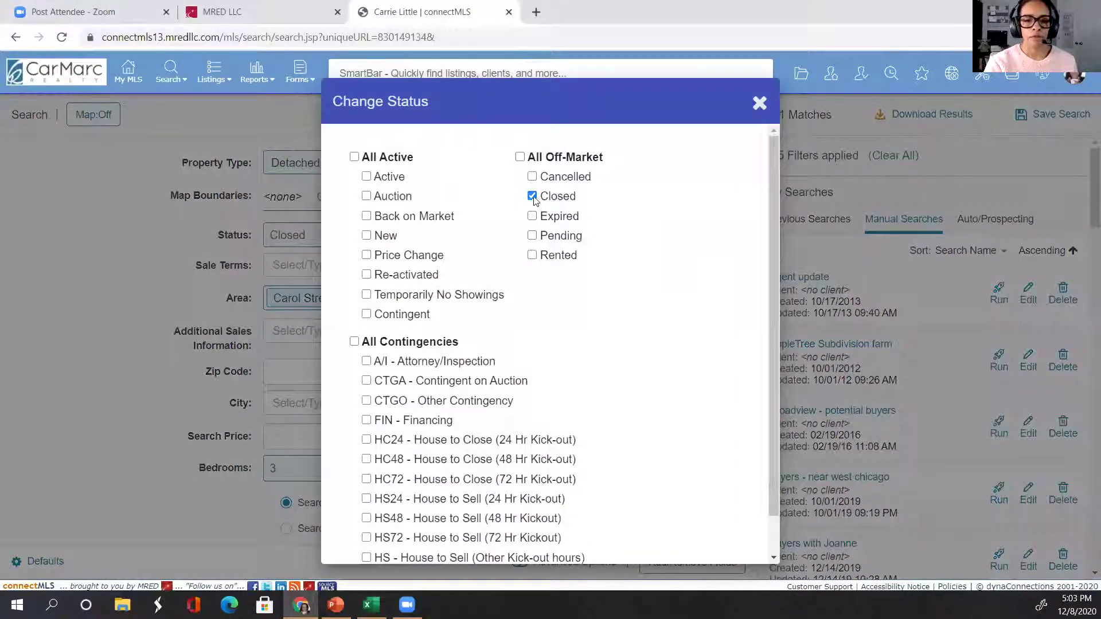
{"action": "left_click", "coordinate": [355, 158]}
{"action": "left_click", "coordinate": [367, 314]}
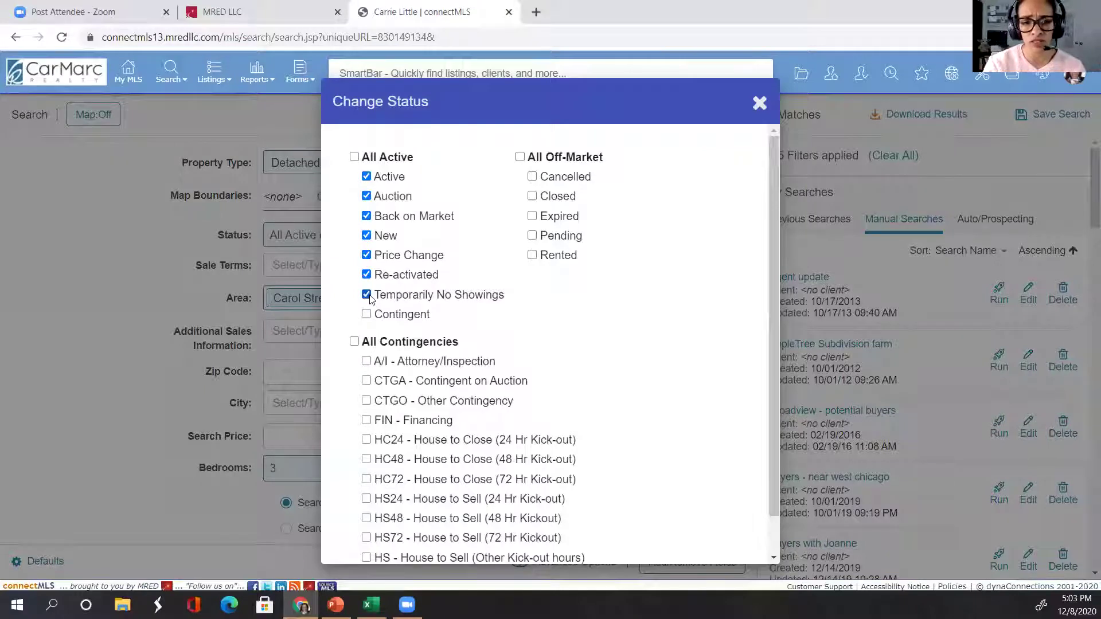
{"action": "left_click", "coordinate": [367, 296]}
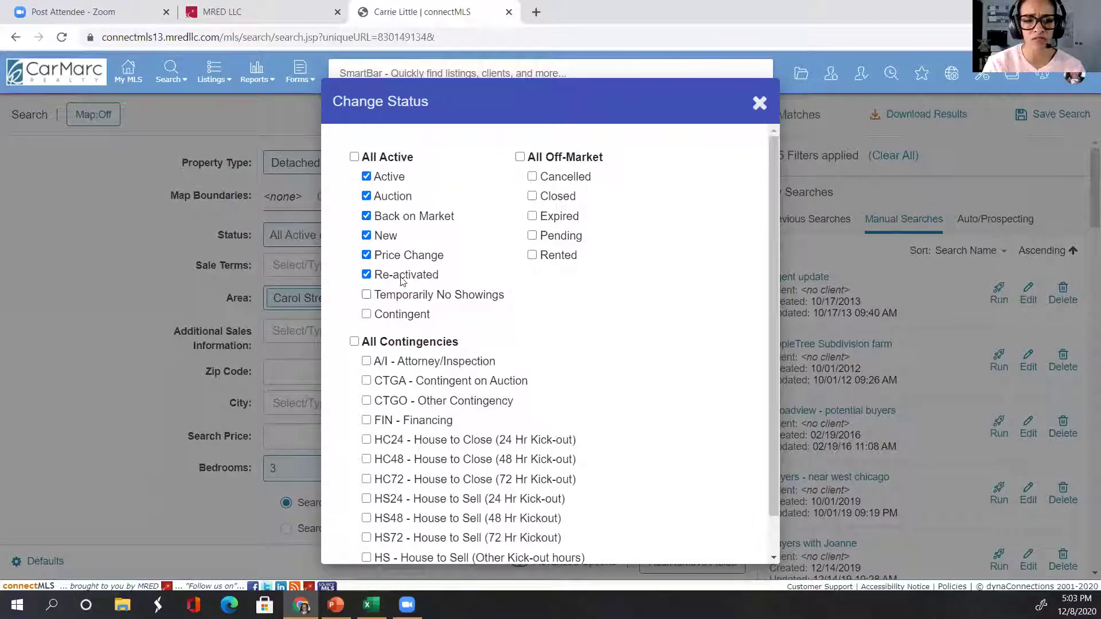
{"action": "left_click", "coordinate": [367, 197]}
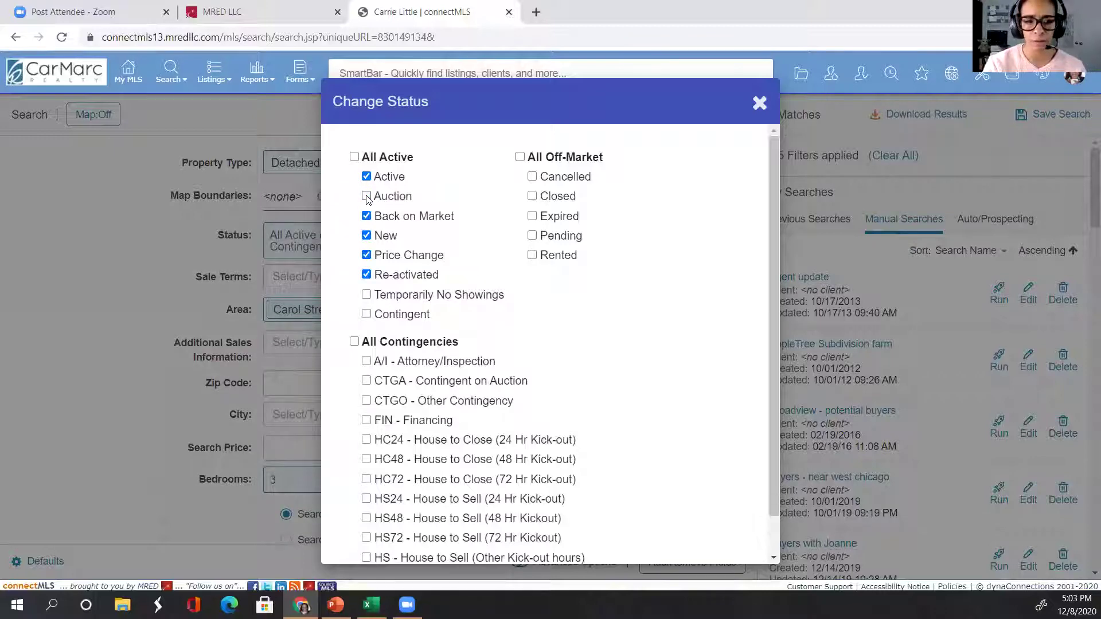
{"action": "left_click", "coordinate": [758, 103]}
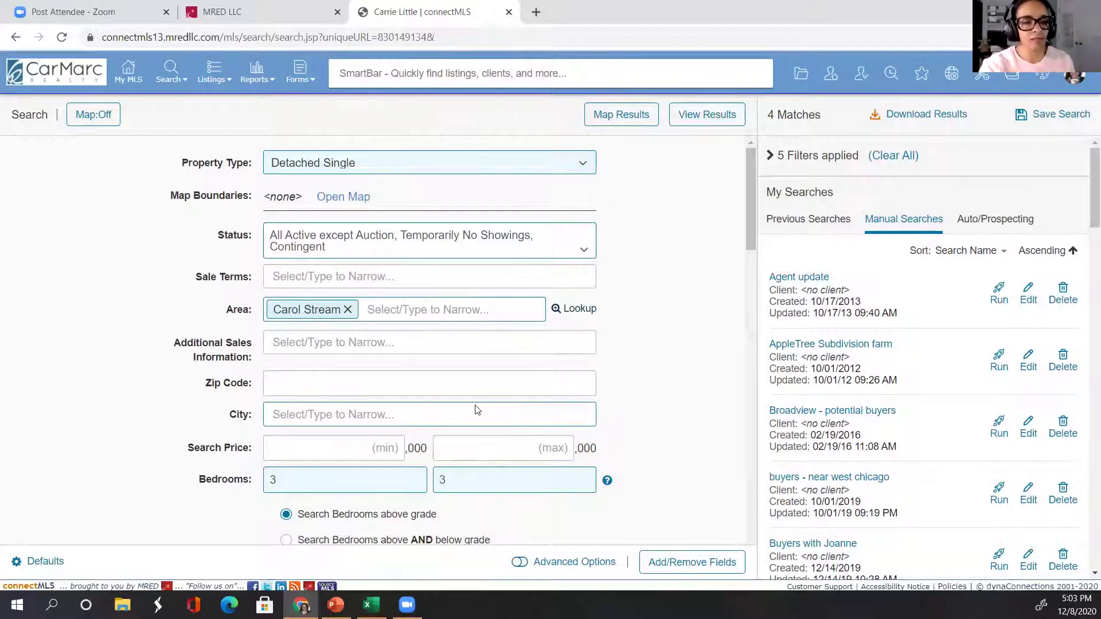
{"action": "key", "text": "alt+Tab"}
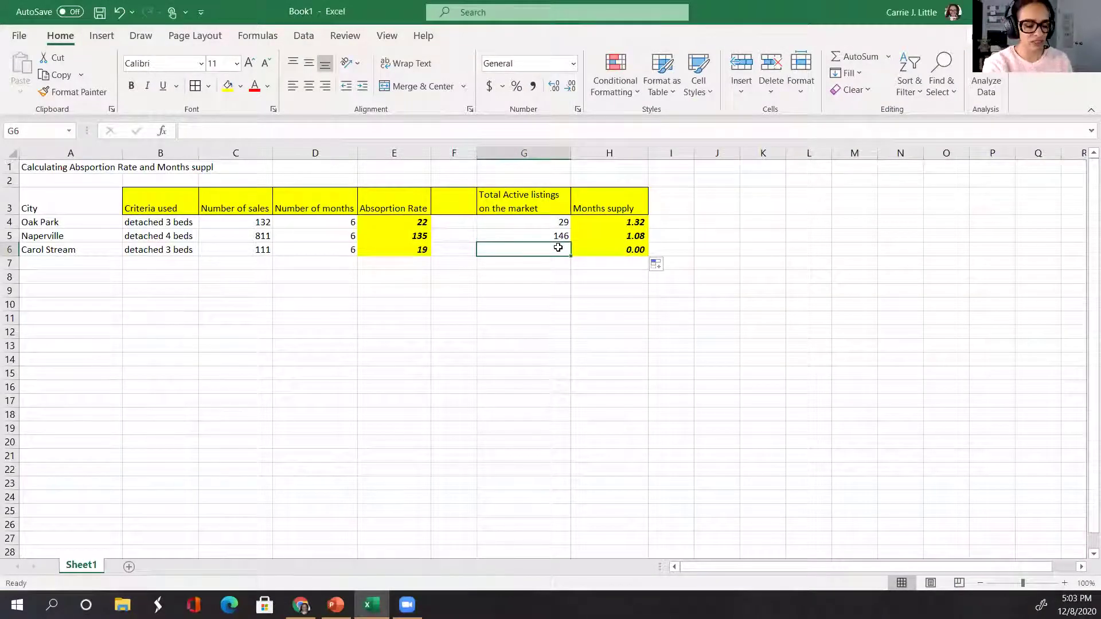
Enter 4 active listings in G6 and start a second 'Carol Stream' row in A7.
{"action": "type", "text": "4"}
{"action": "key", "text": "Return"}
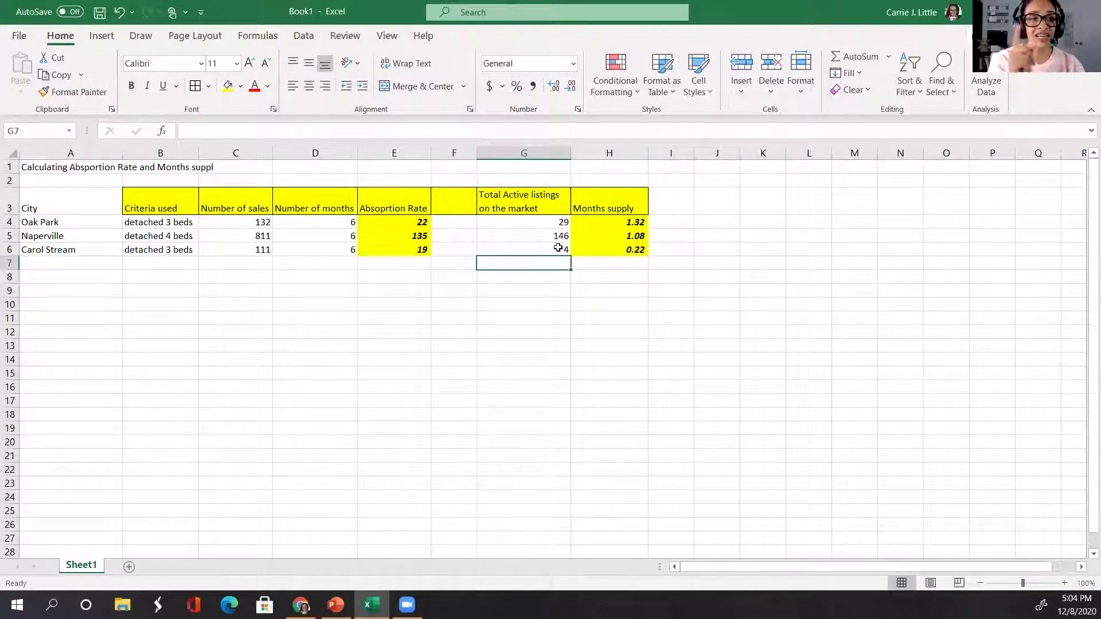
{"action": "left_click", "coordinate": [67, 261]}
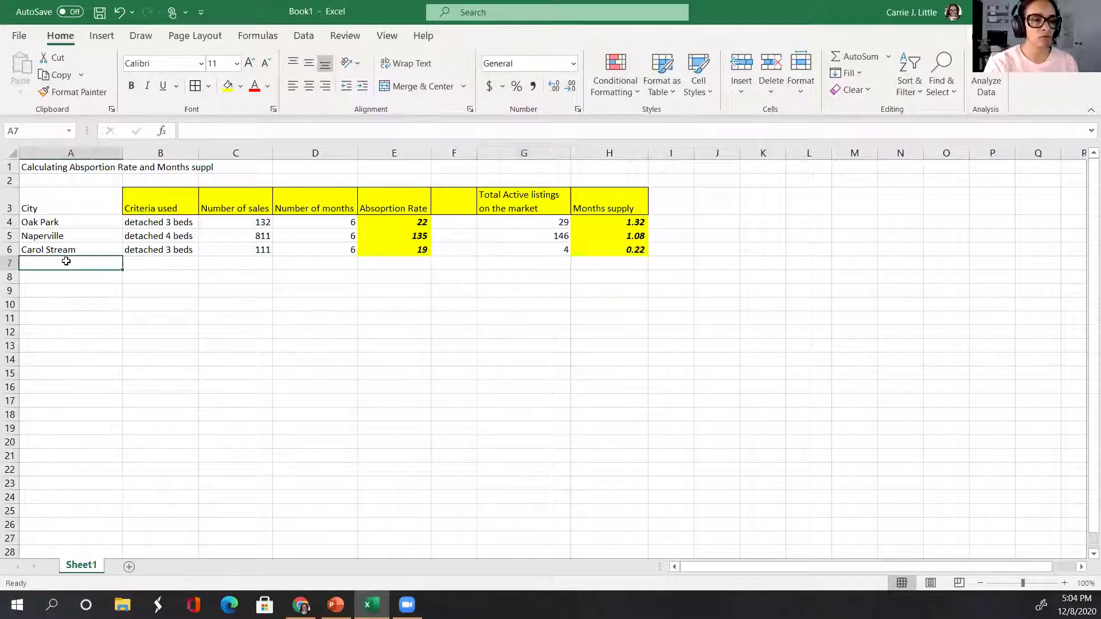
{"action": "type", "text": "Carol Stream"}
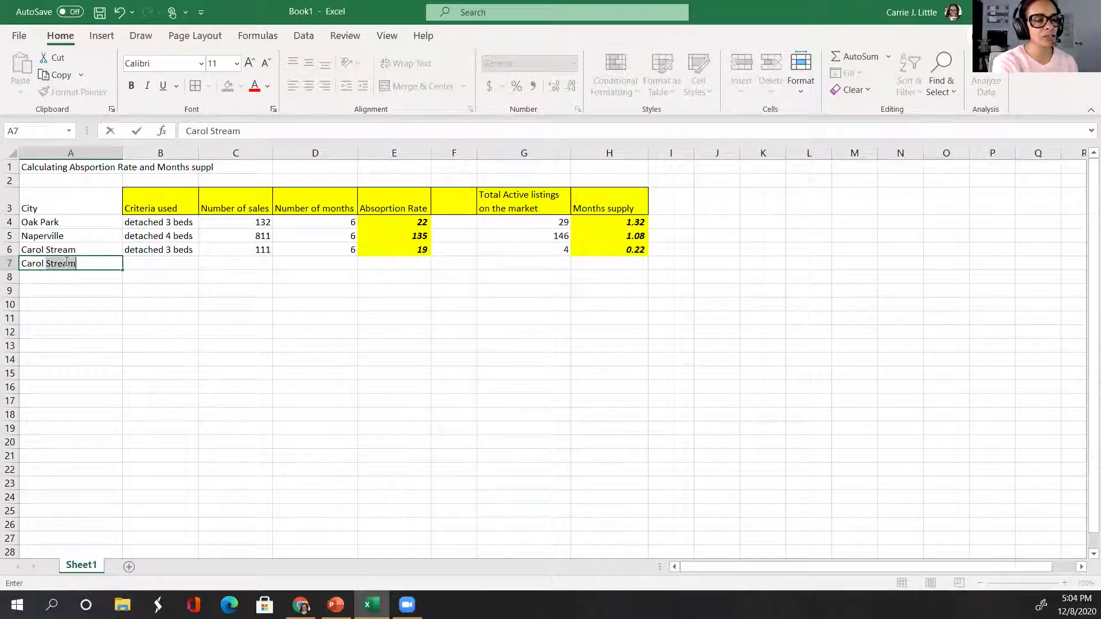
{"action": "key", "text": "Tab"}
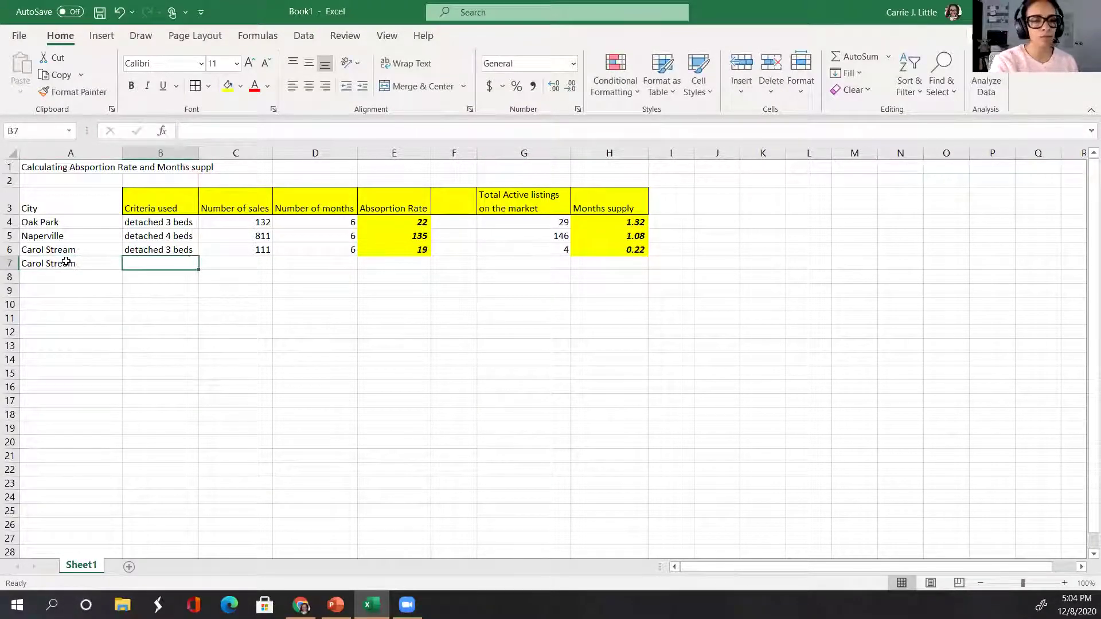
{"action": "key", "text": "alt+Tab"}
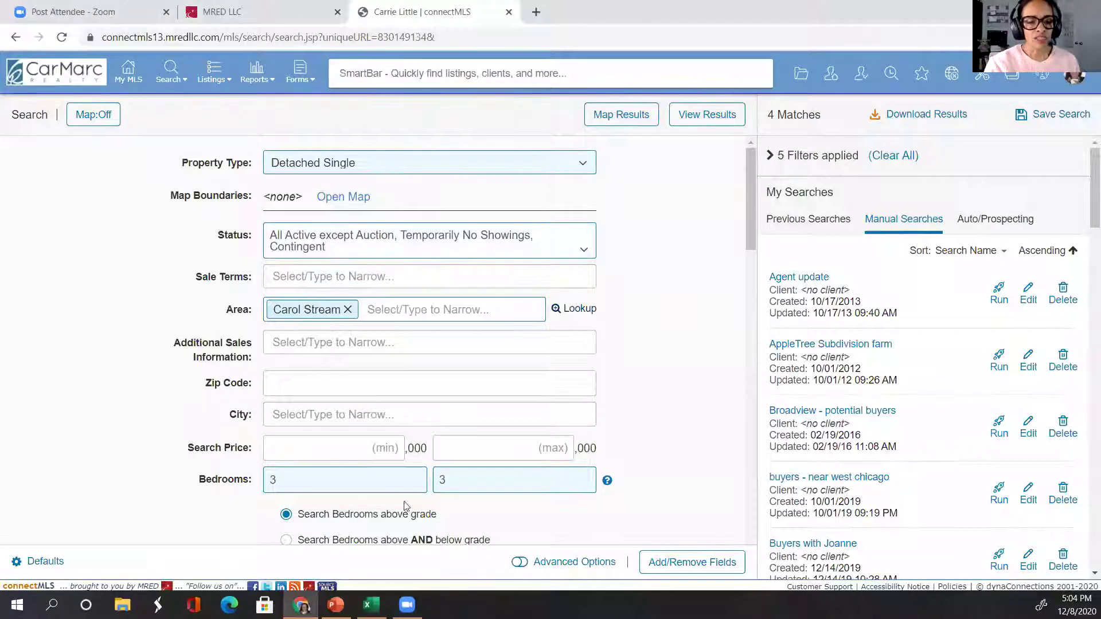
Remove the Bedrooms filter from the applied filters, giving 23 active Carol Stream matches.
{"action": "left_click", "coordinate": [388, 482]}
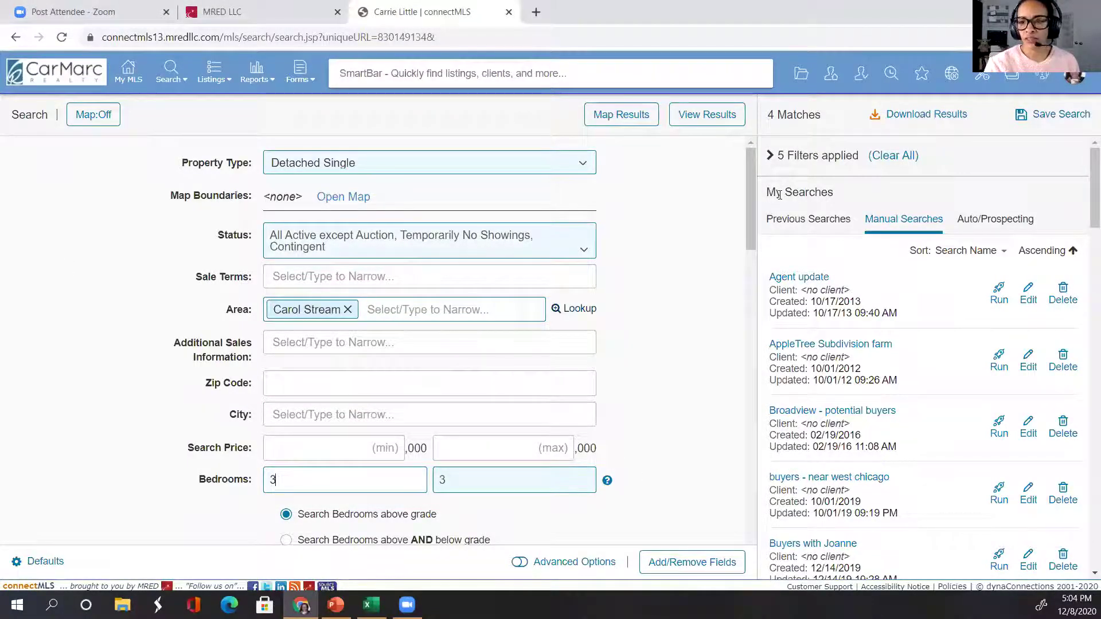
{"action": "left_click", "coordinate": [809, 155]}
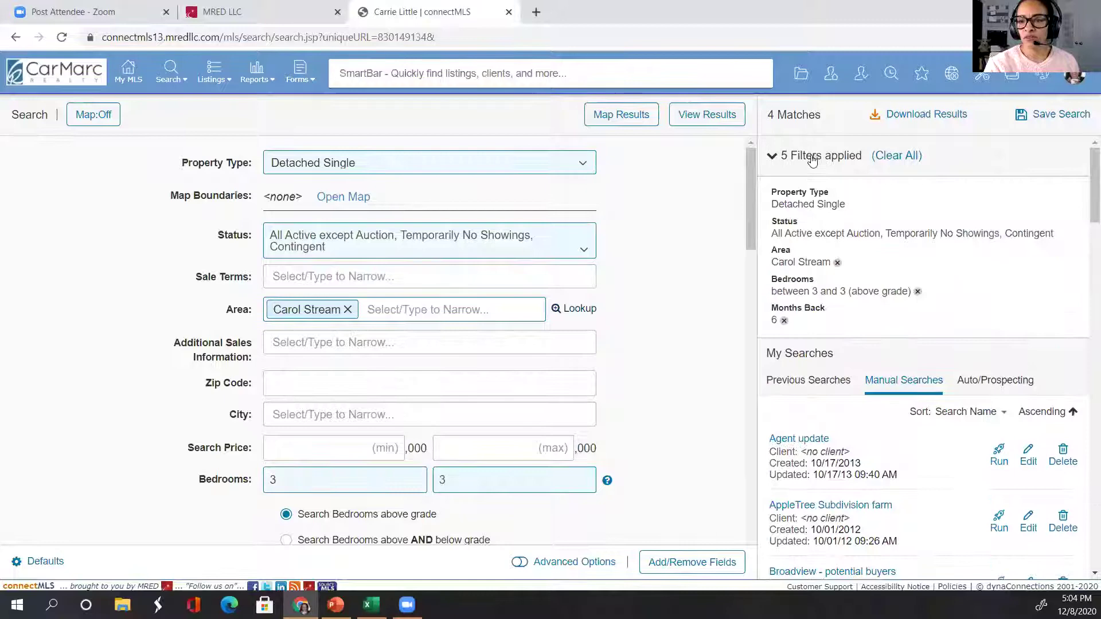
{"action": "left_click", "coordinate": [917, 292]}
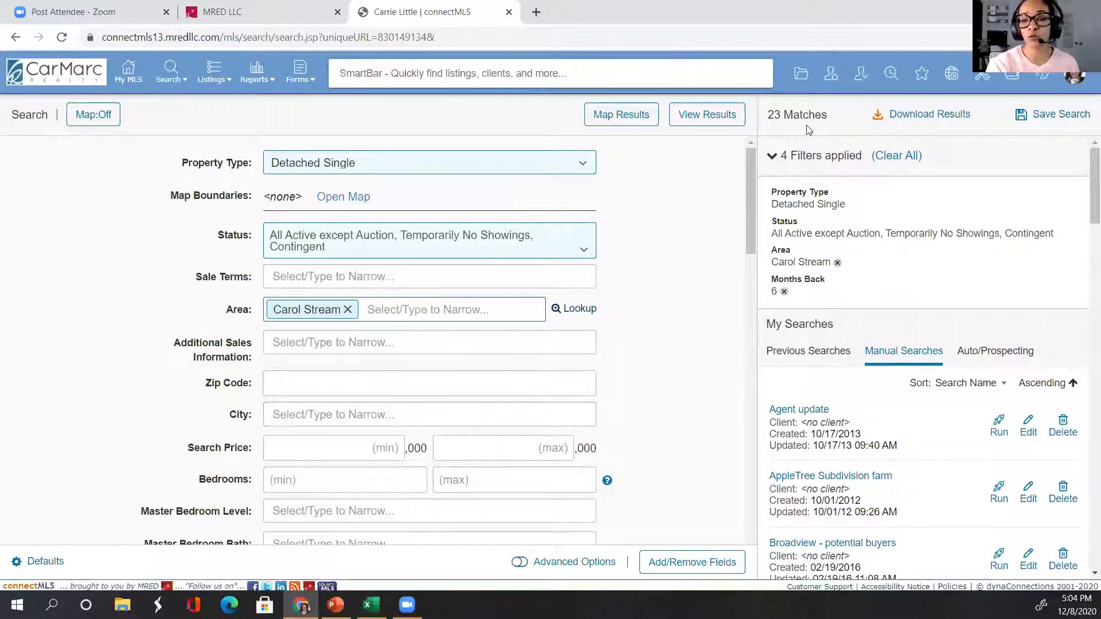
{"action": "key", "text": "alt+Tab"}
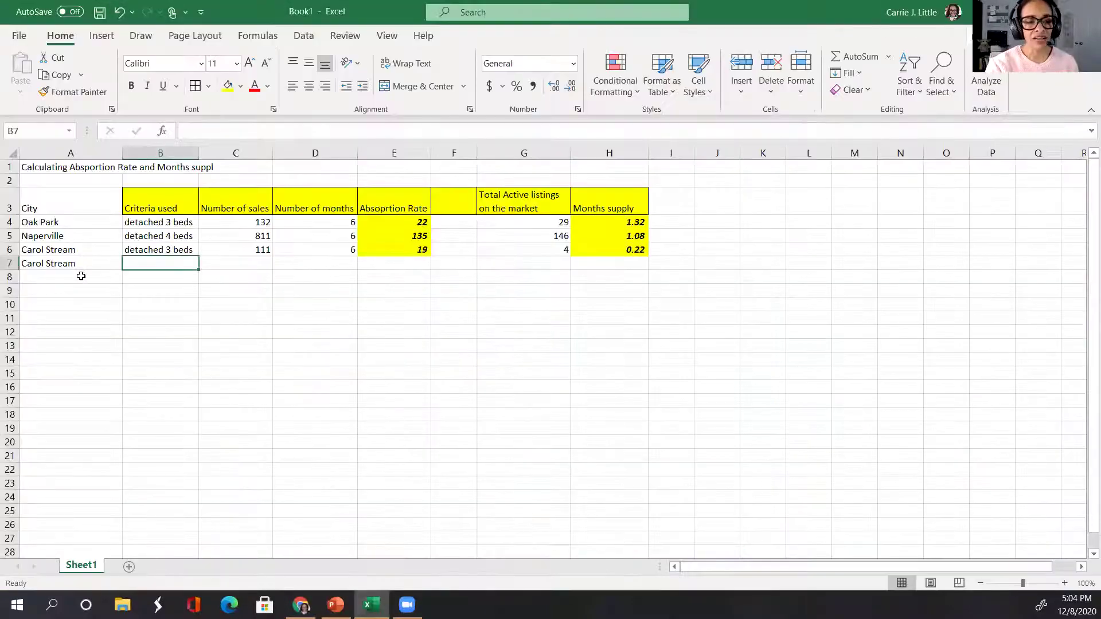
Enter 111 sales and 6 months in row 7.
{"action": "left_click", "coordinate": [257, 262]}
{"action": "type", "text": "111"}
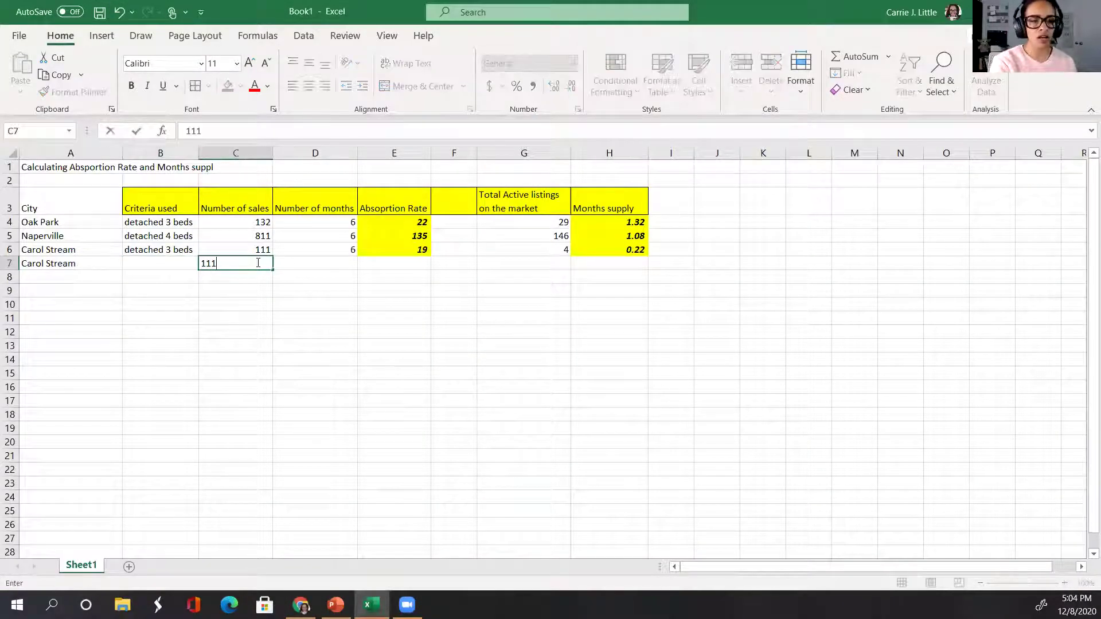
{"action": "key", "text": "Tab"}
{"action": "type", "text": "6"}
{"action": "key", "text": "Tab"}
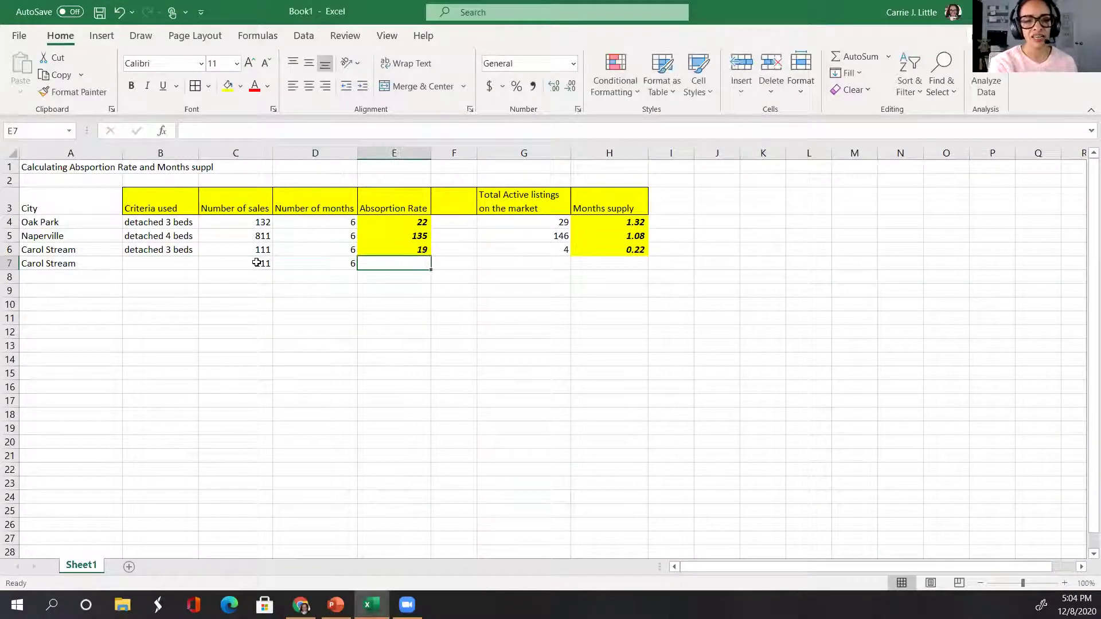
Copy the absorption rate and months supply formulas down to row 8.
{"action": "left_click", "coordinate": [394, 250]}
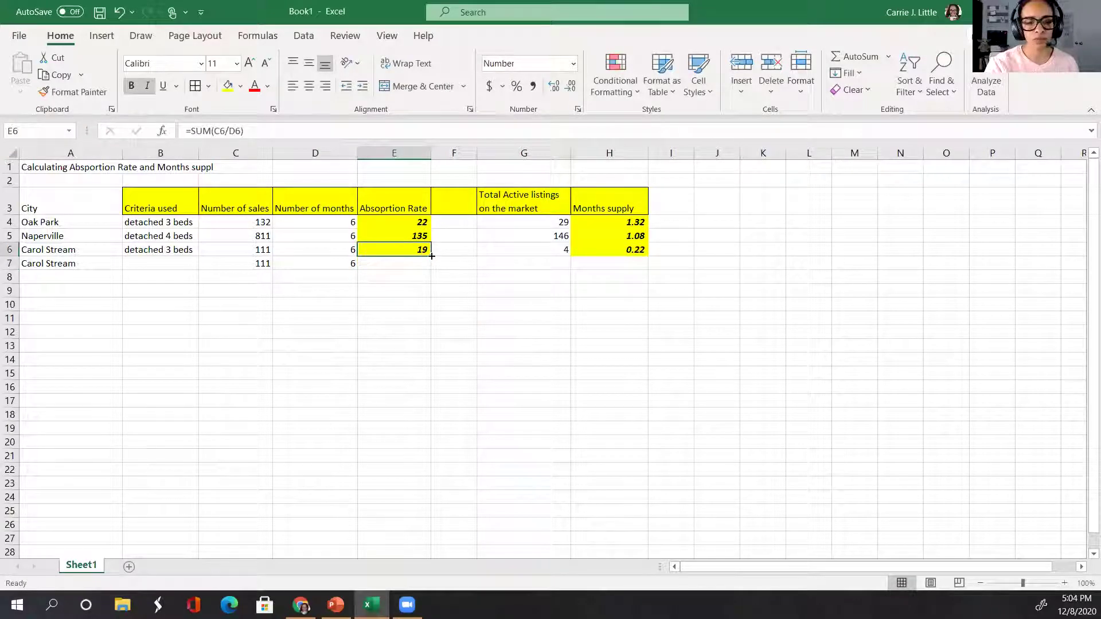
{"action": "left_click_drag", "start_coordinate": [432, 256], "coordinate": [433, 284]}
{"action": "left_click", "coordinate": [643, 253]}
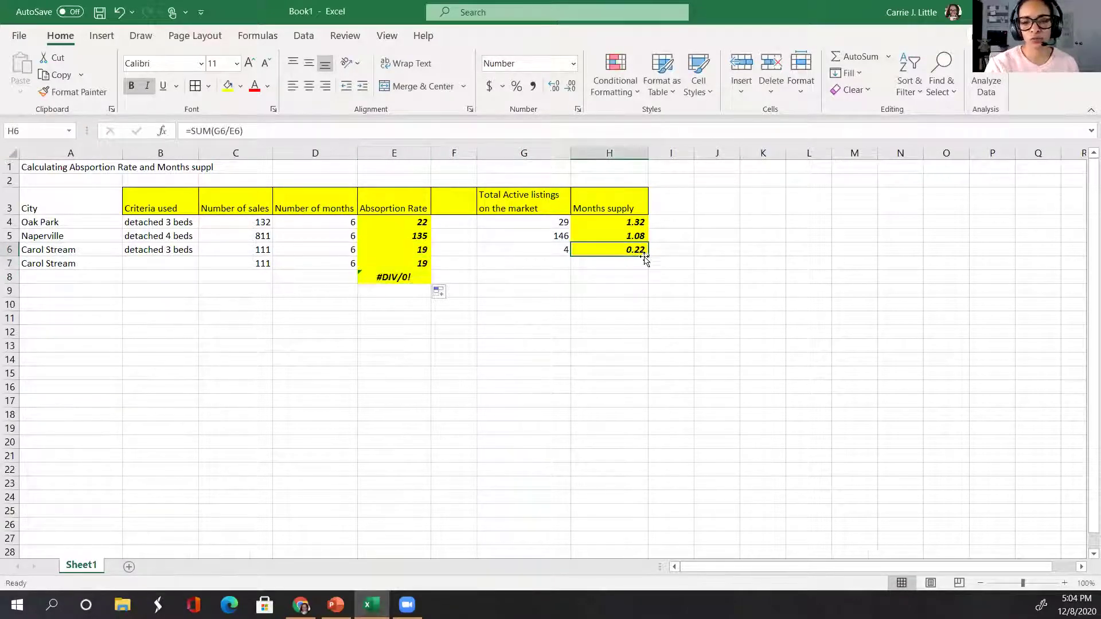
{"action": "left_click_drag", "start_coordinate": [648, 257], "coordinate": [653, 285]}
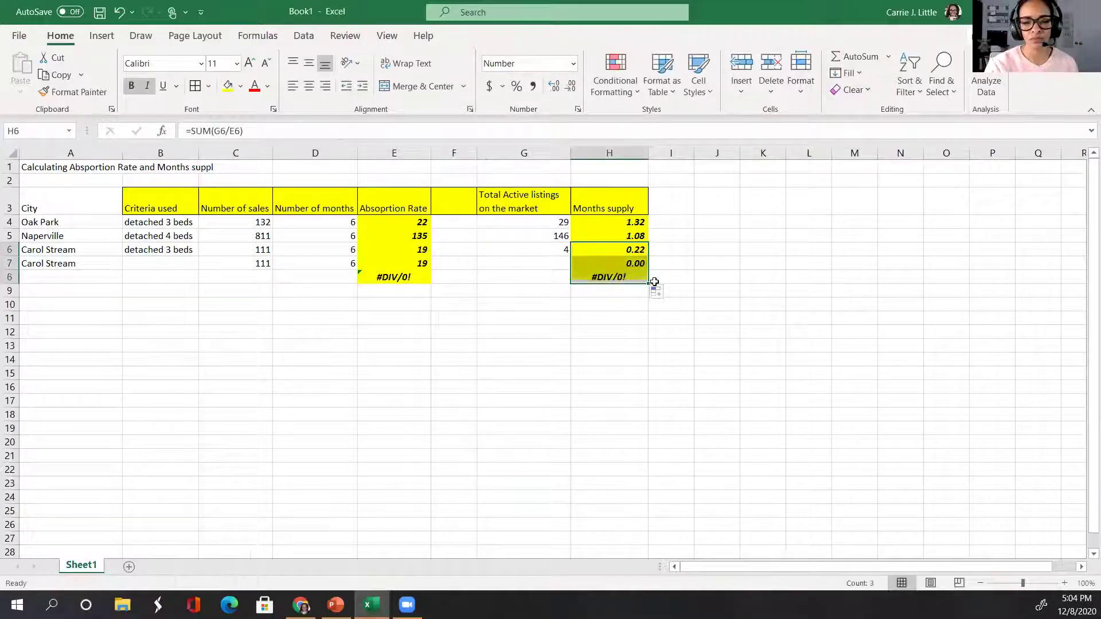
{"action": "key", "text": "alt+Tab"}
{"action": "key", "text": "alt+Tab"}
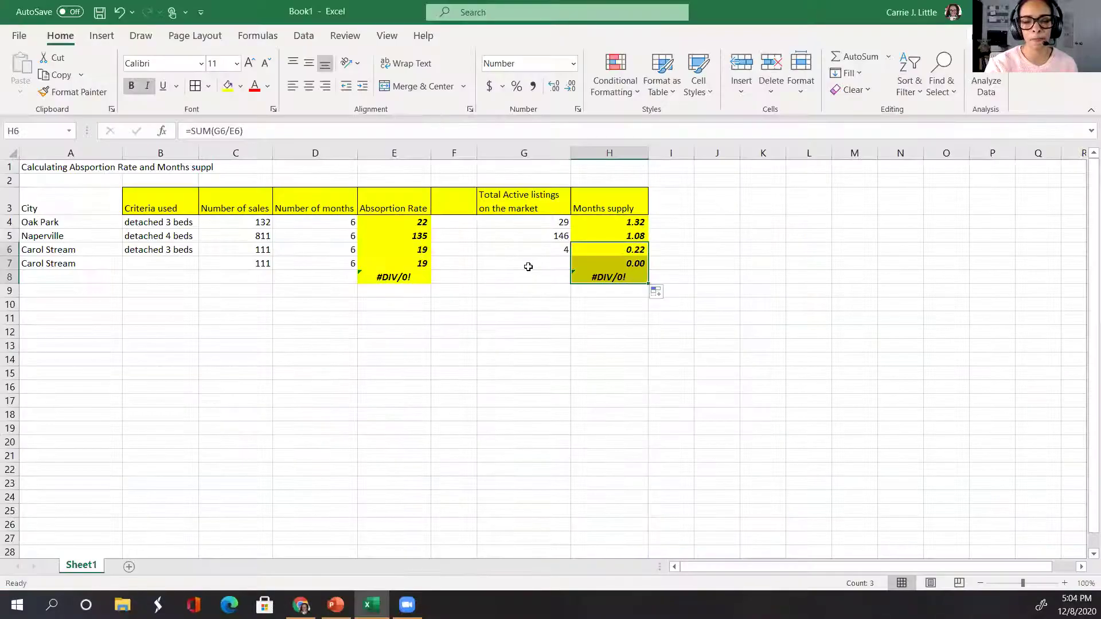
Enter 23 active listings in G7 and 'all detached' as row 7's criteria.
{"action": "left_click", "coordinate": [528, 265]}
{"action": "type", "text": "23"}
{"action": "key", "text": "Return"}
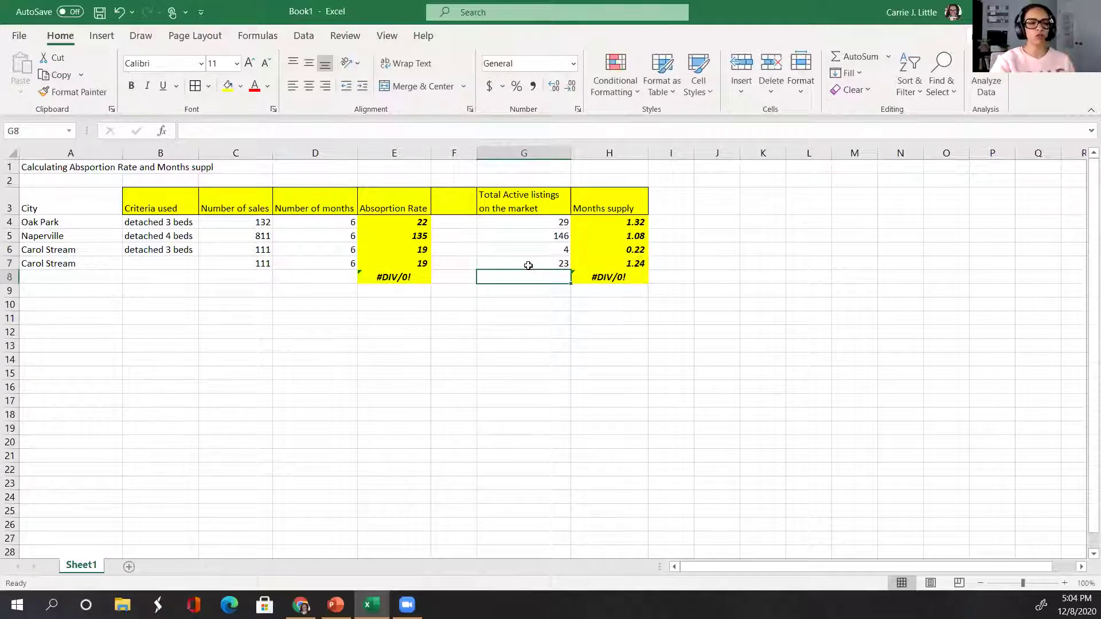
{"action": "left_click", "coordinate": [170, 267]}
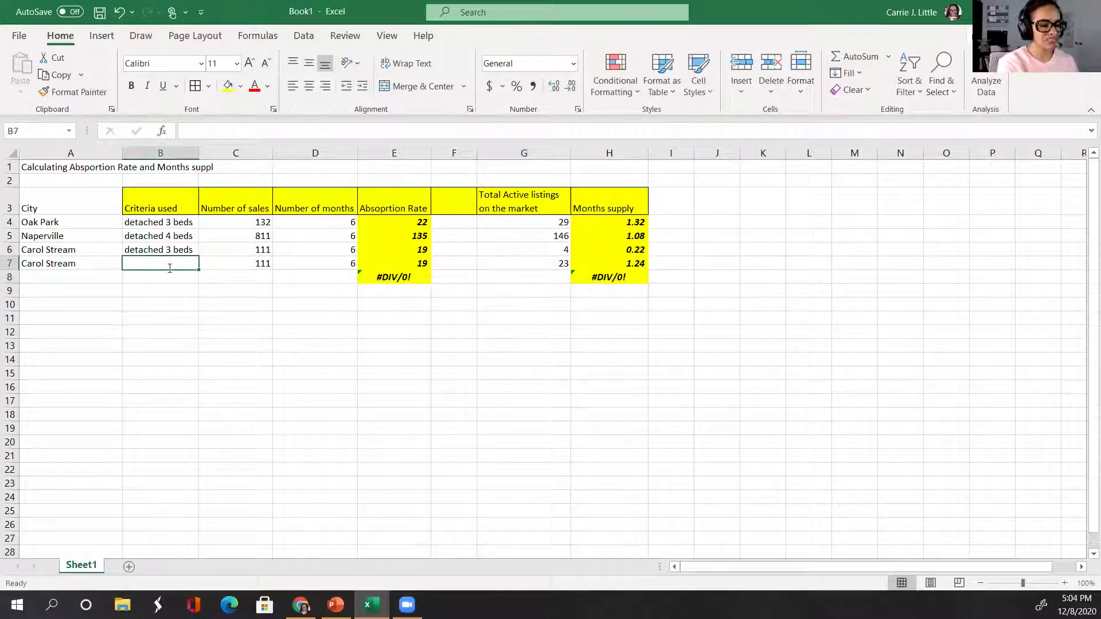
{"action": "type", "text": "detac"}
{"action": "key", "text": "BackSpace"}
{"action": "key", "text": "BackSpace"}
{"action": "key", "text": "BackSpace"}
{"action": "key", "text": "BackSpace"}
{"action": "key", "text": "BackSpace"}
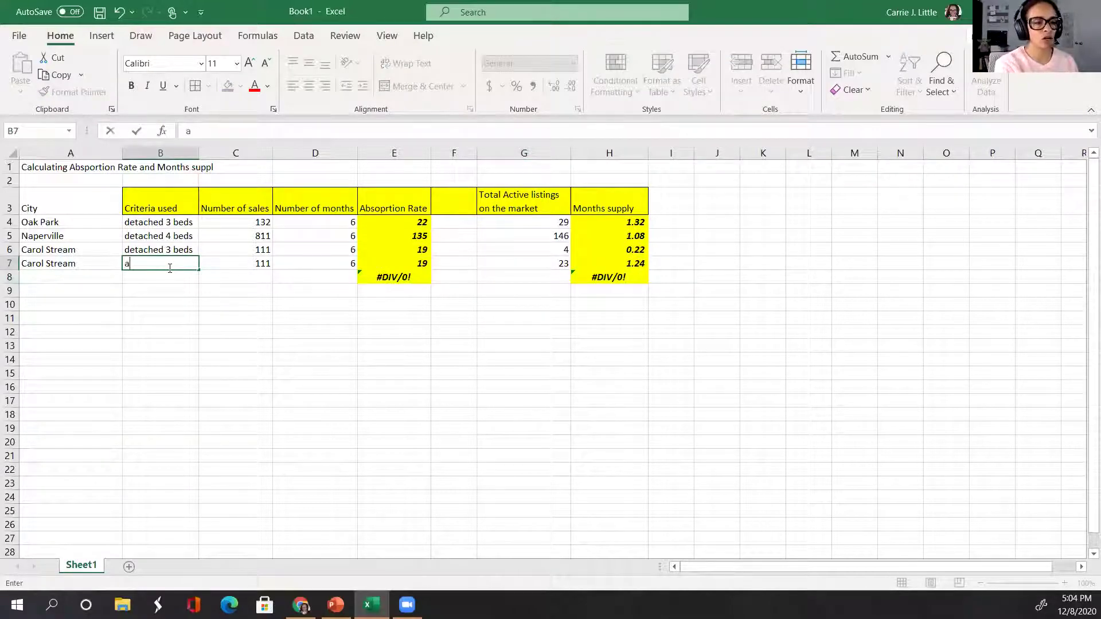
{"action": "type", "text": "all detached"}
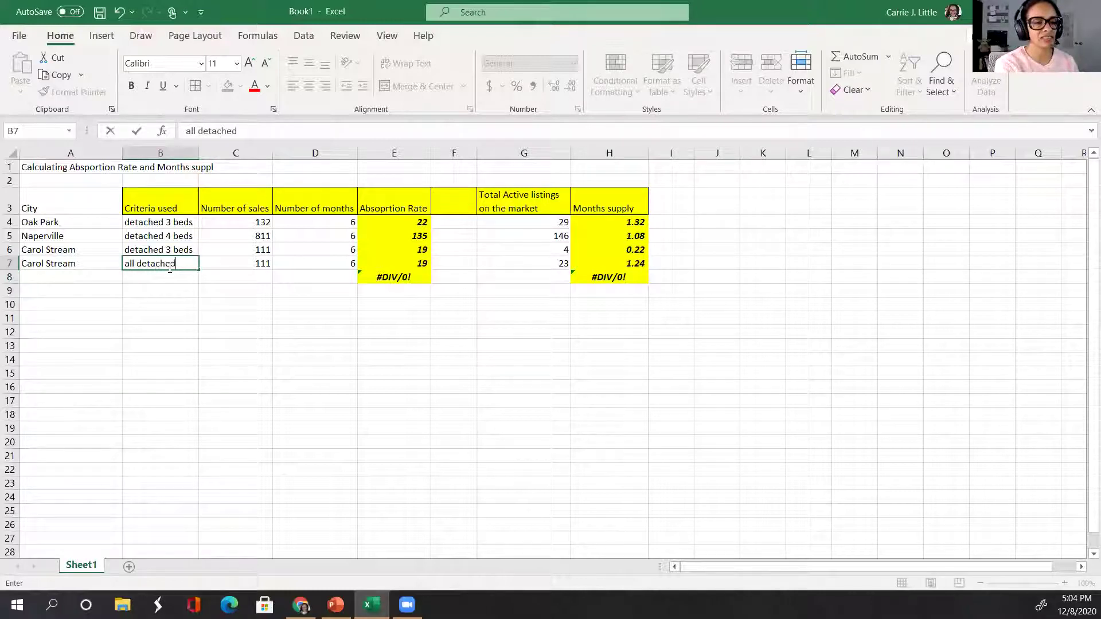
{"action": "key", "text": "Tab"}
{"action": "key", "text": "Tab"}
{"action": "key", "text": "Tab"}
{"action": "key", "text": "Tab"}
{"action": "key", "text": "Tab"}
{"action": "key", "text": "Tab"}
{"action": "key", "text": "Tab"}
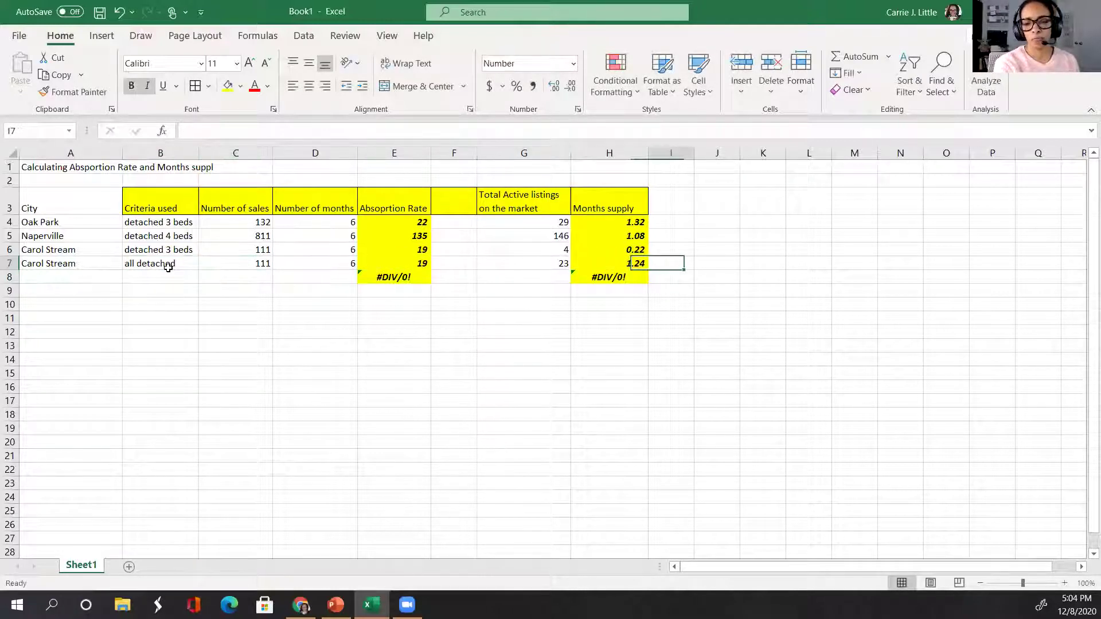
{"action": "left_click", "coordinate": [638, 262]}
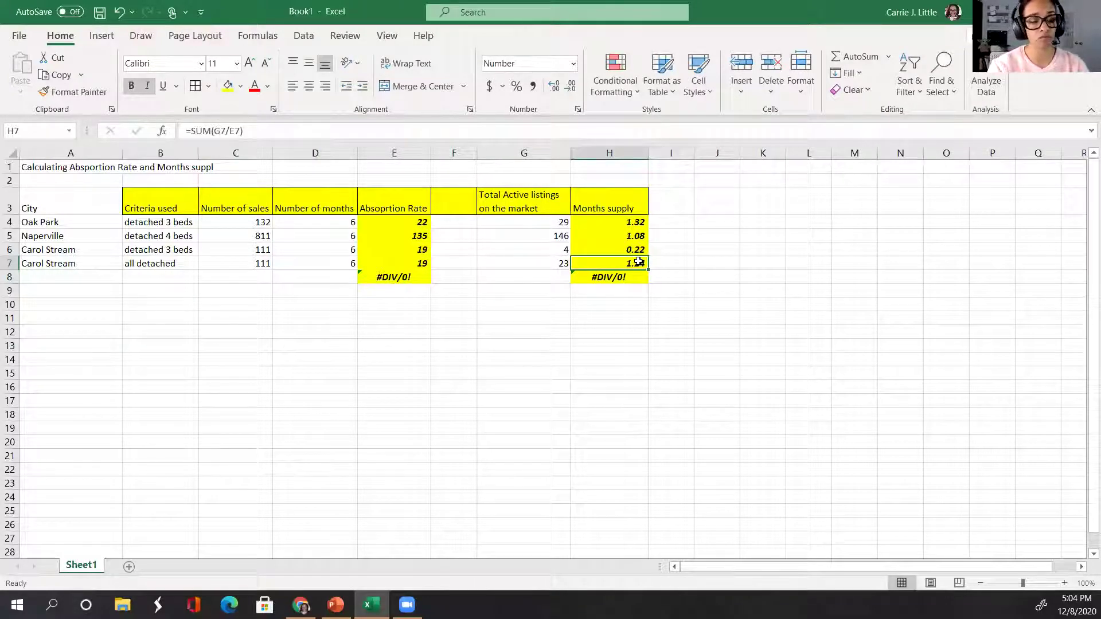
Start row 8 with 'Lombard' and 'all detached' criteria.
{"action": "left_click", "coordinate": [62, 279]}
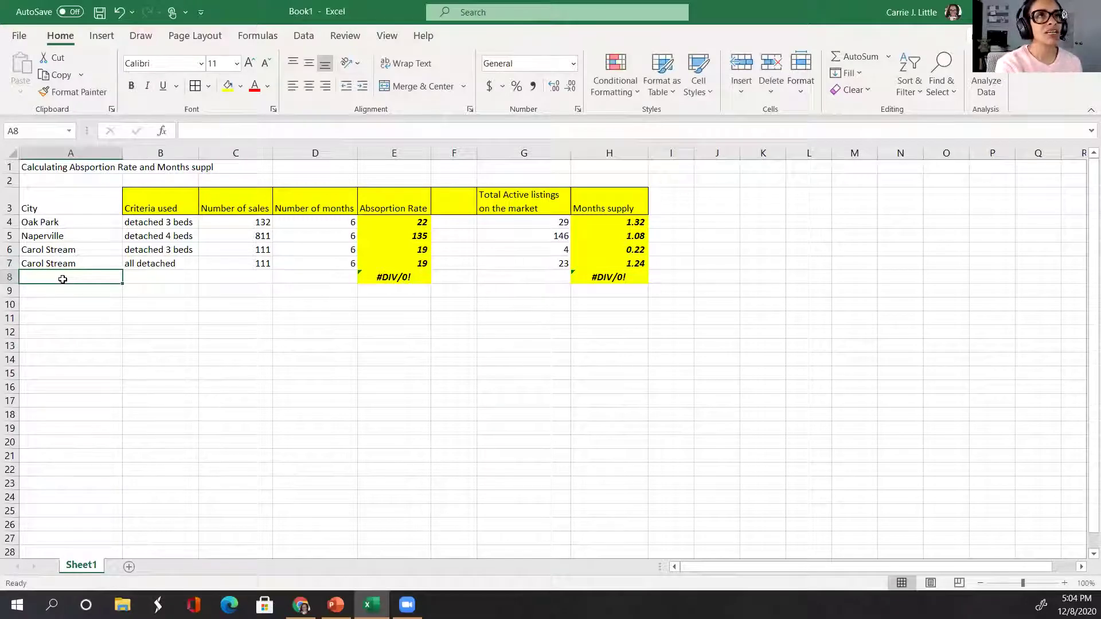
{"action": "type", "text": "Lombard"}
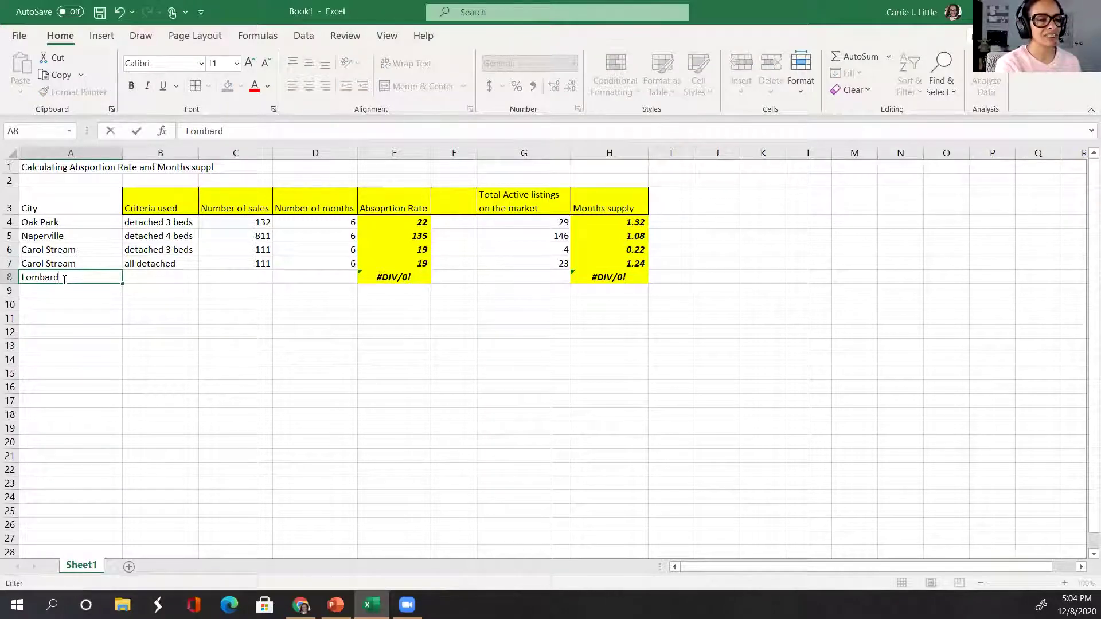
{"action": "key", "text": "Tab"}
{"action": "type", "text": "all detached"}
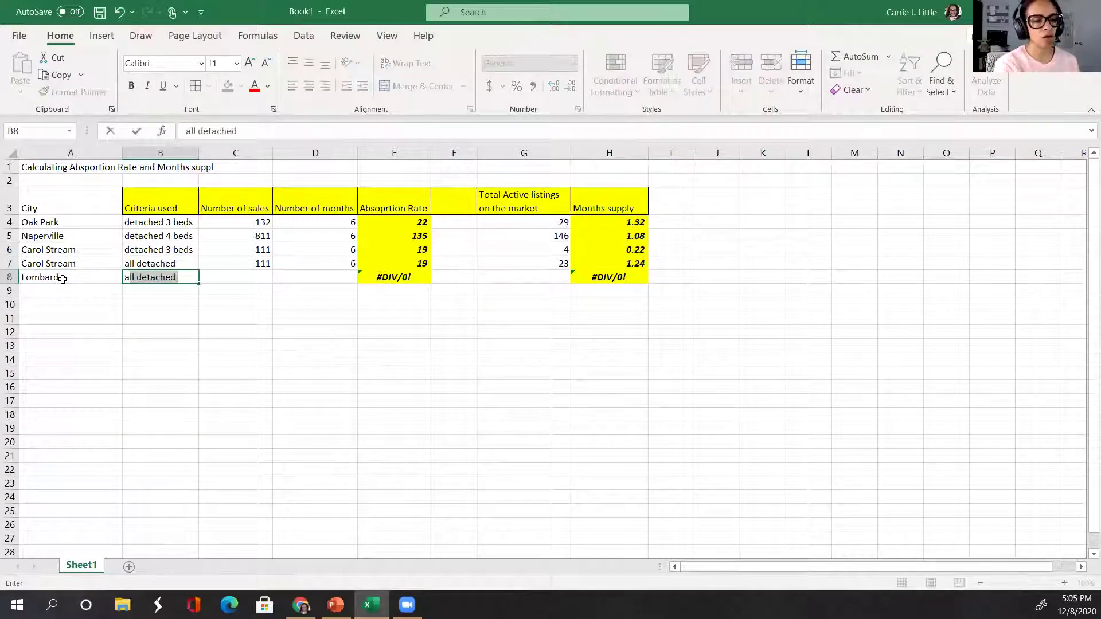
{"action": "key", "text": "Tab"}
{"action": "key", "text": "alt+Tab"}
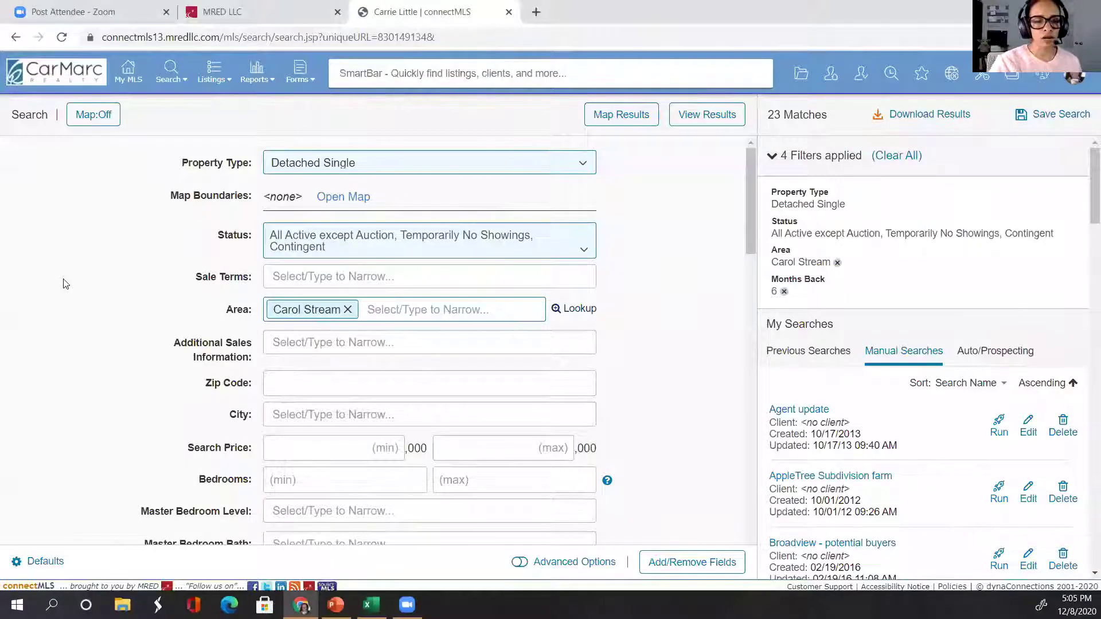
Replace Carol Stream with Lombard in the search Area, yielding 72 matches.
{"action": "left_click", "coordinate": [348, 310]}
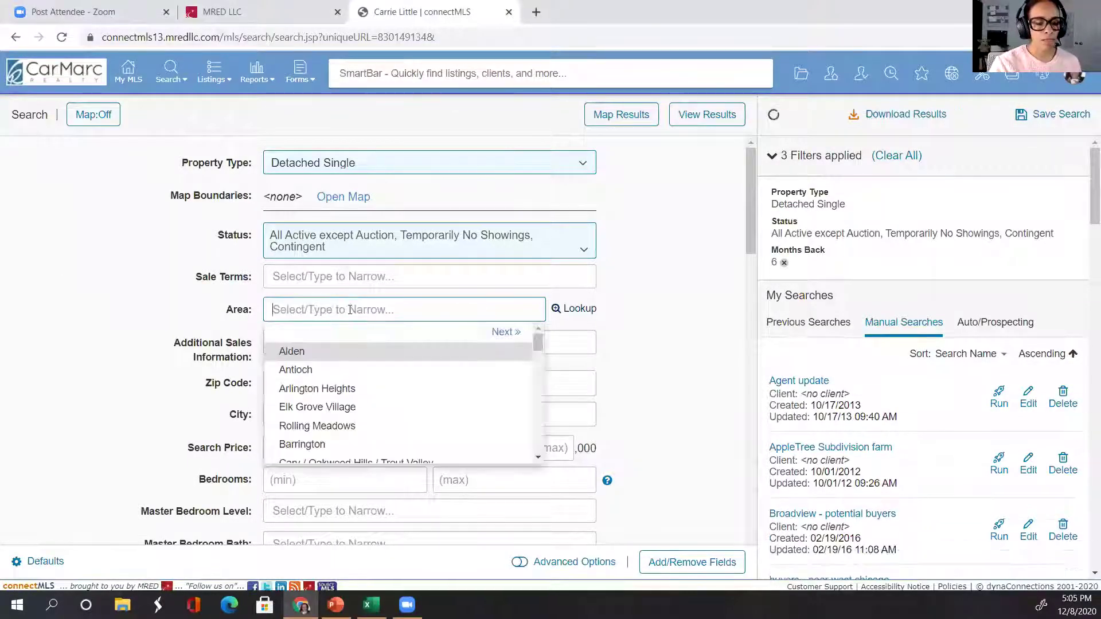
{"action": "type", "text": "lomard"}
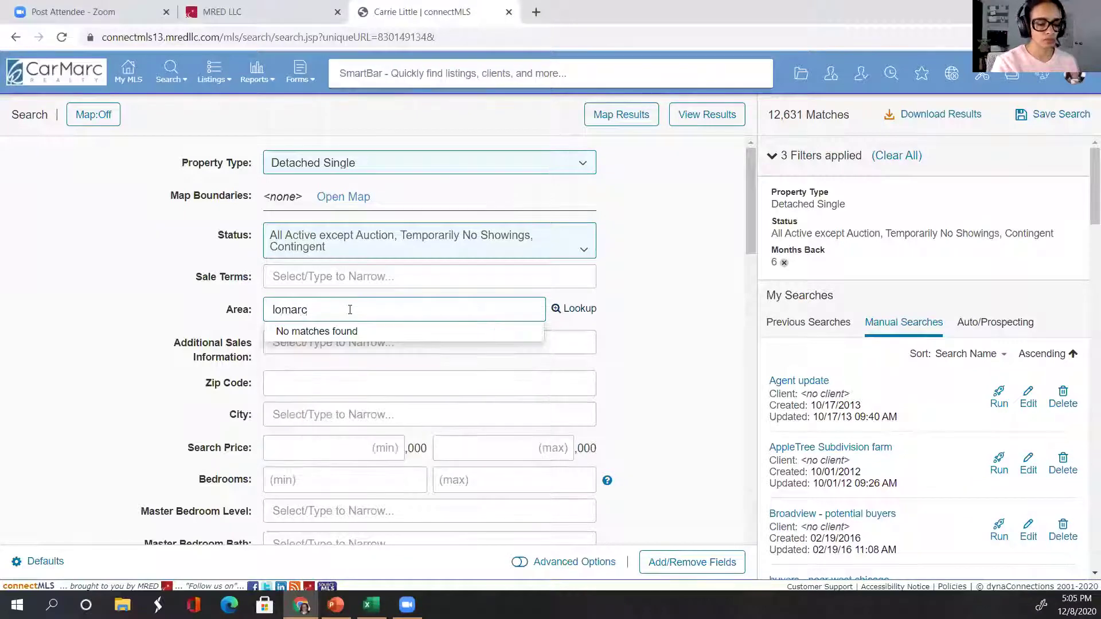
{"action": "key", "text": "BackSpace"}
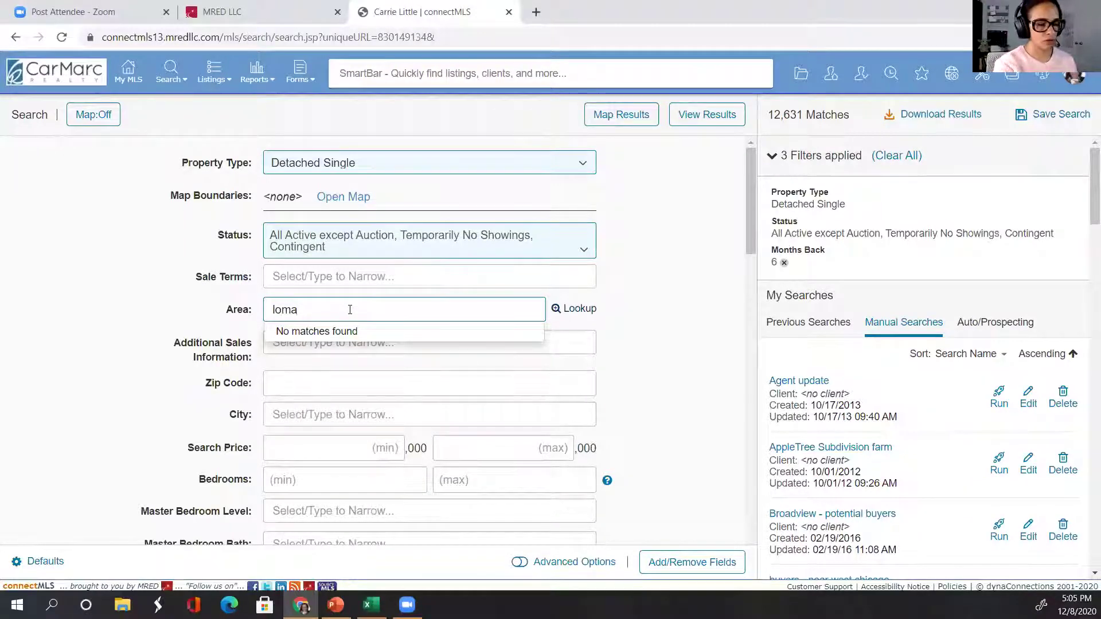
{"action": "key", "text": "BackSpace"}
{"action": "left_click", "coordinate": [323, 356]}
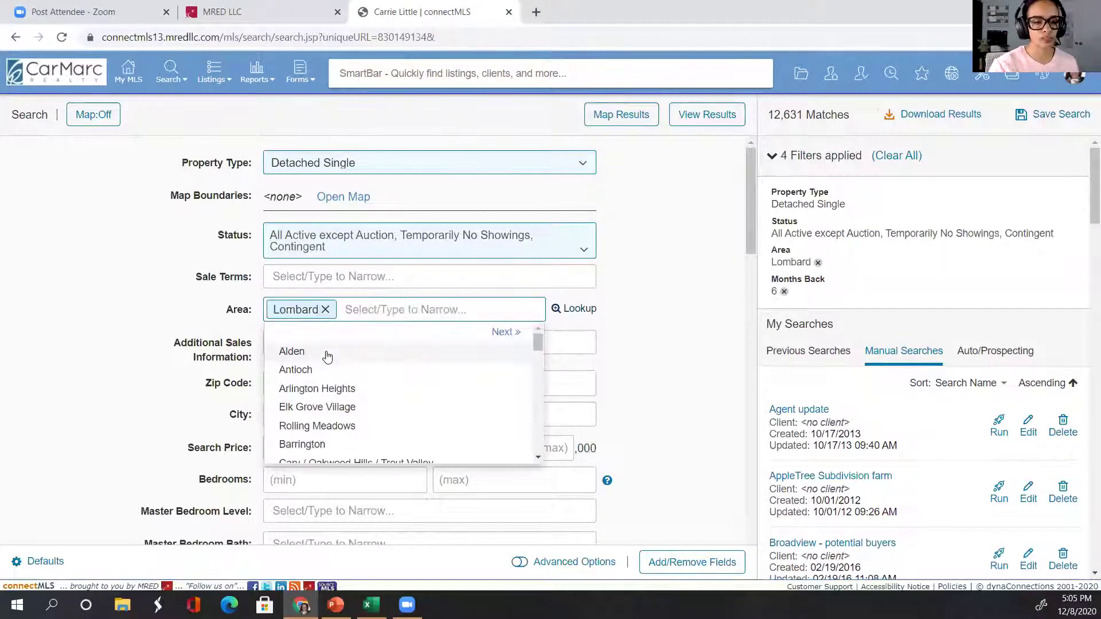
{"action": "left_click", "coordinate": [678, 306]}
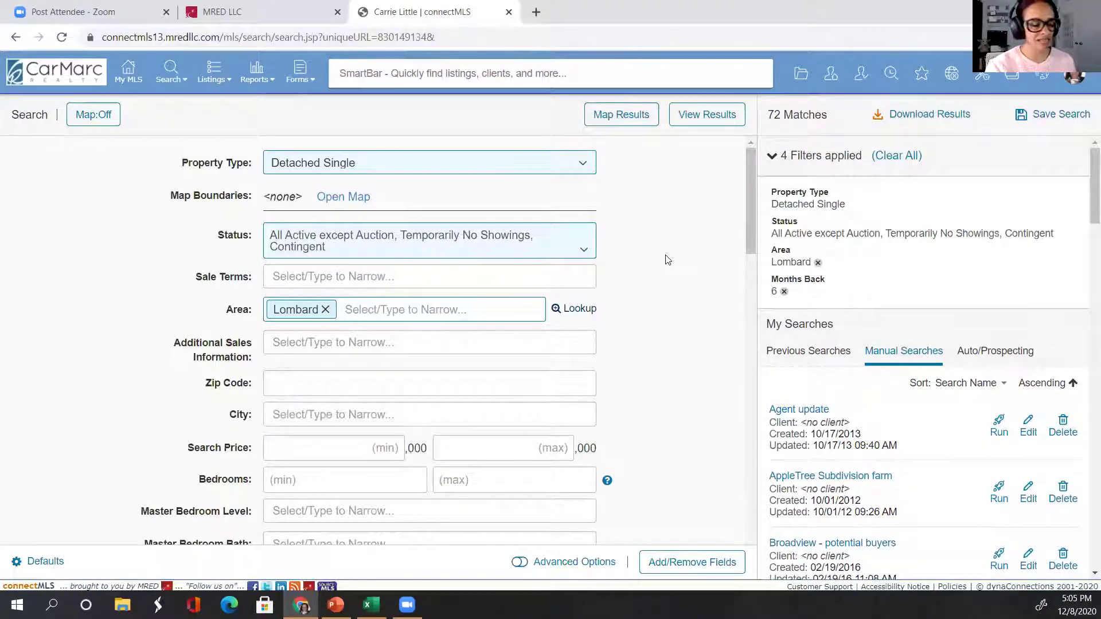
{"action": "key", "text": "alt+Tab"}
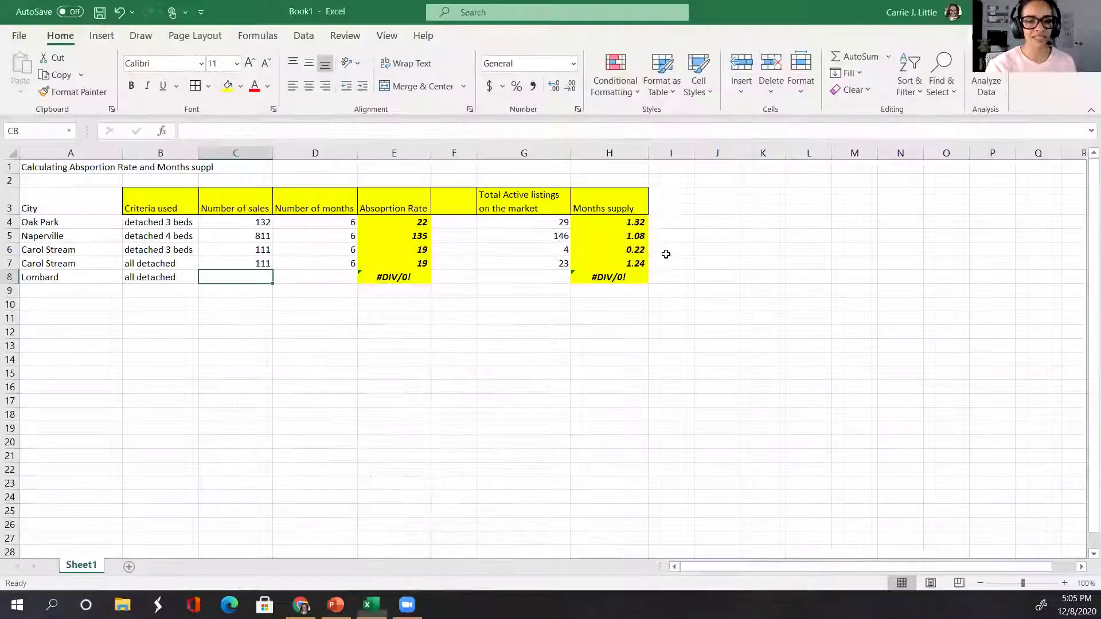
Enter 72 active listings in G8 and 6 months in D8, then select C8.
{"action": "left_click", "coordinate": [539, 277]}
{"action": "type", "text": "72"}
{"action": "key", "text": "Return"}
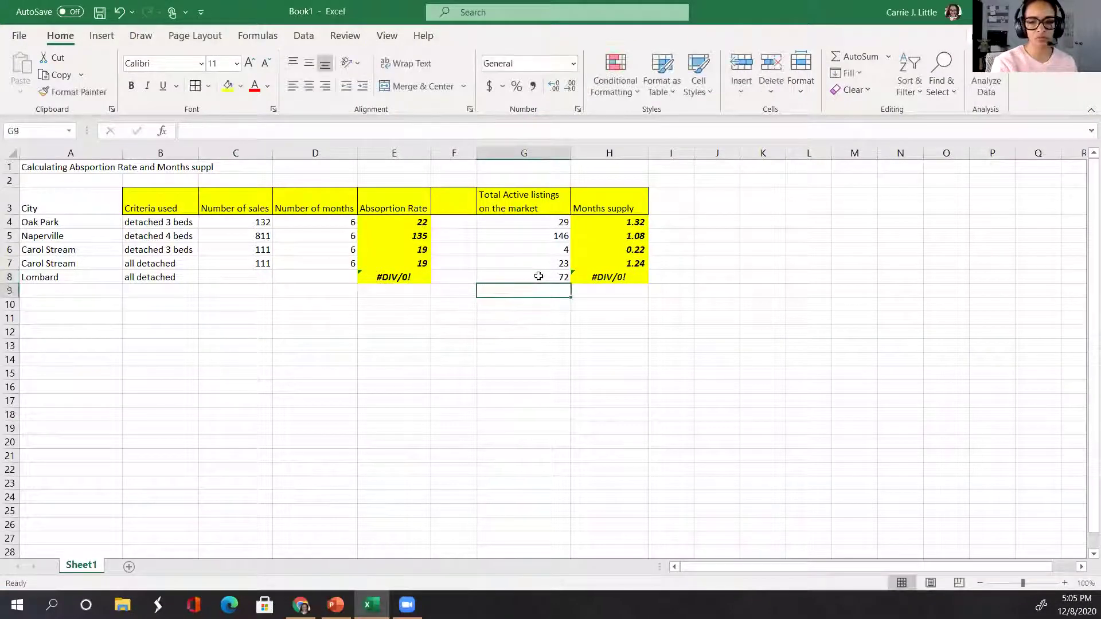
{"action": "left_click", "coordinate": [291, 278]}
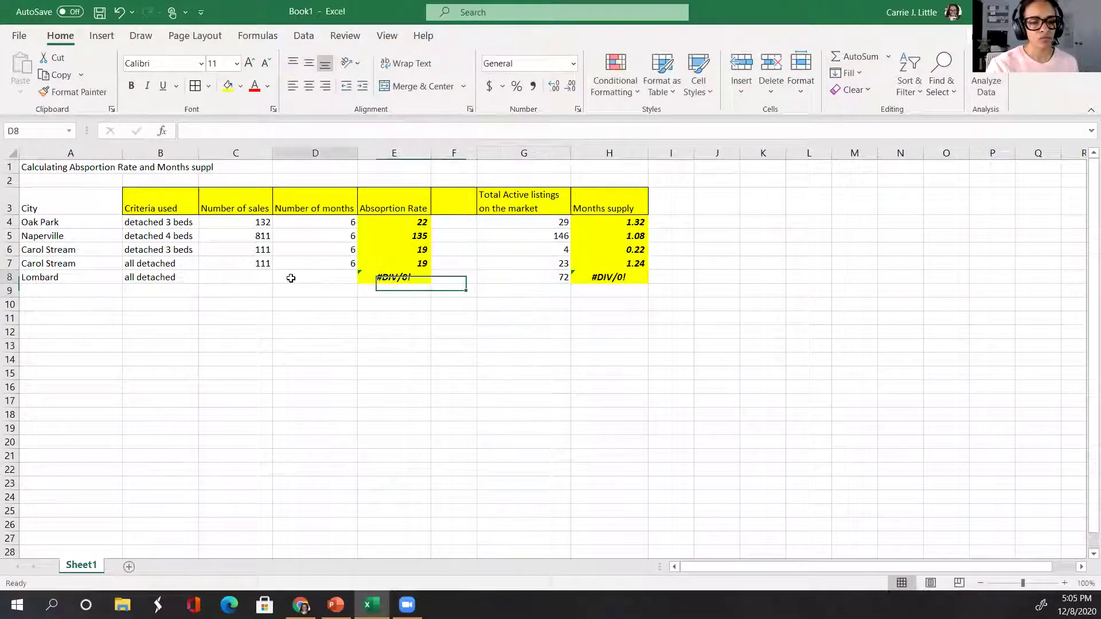
{"action": "type", "text": "6"}
{"action": "key", "text": "Return"}
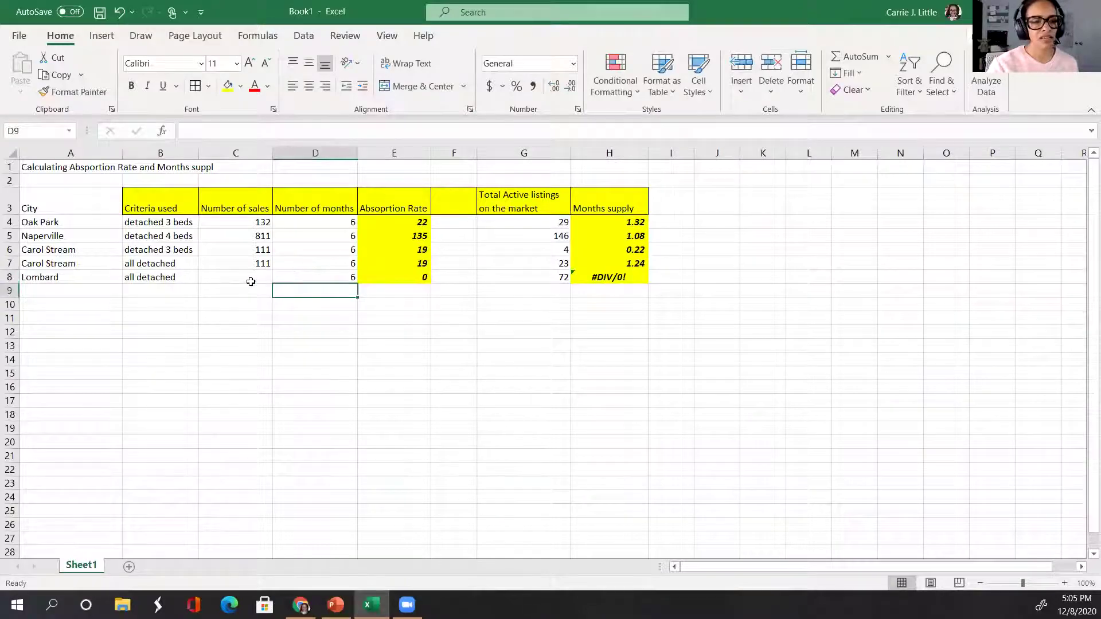
{"action": "left_click", "coordinate": [252, 282]}
{"action": "key", "text": "alt+Tab"}
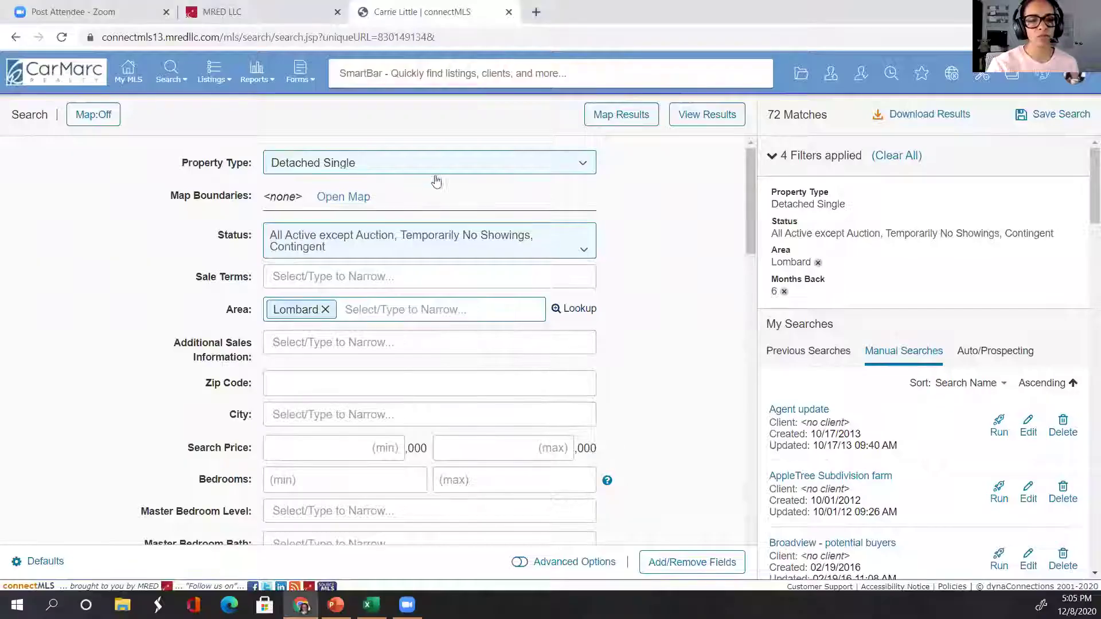
Change the Lombard search status from All Active to Closed and read the 336 matches.
{"action": "left_click", "coordinate": [460, 227]}
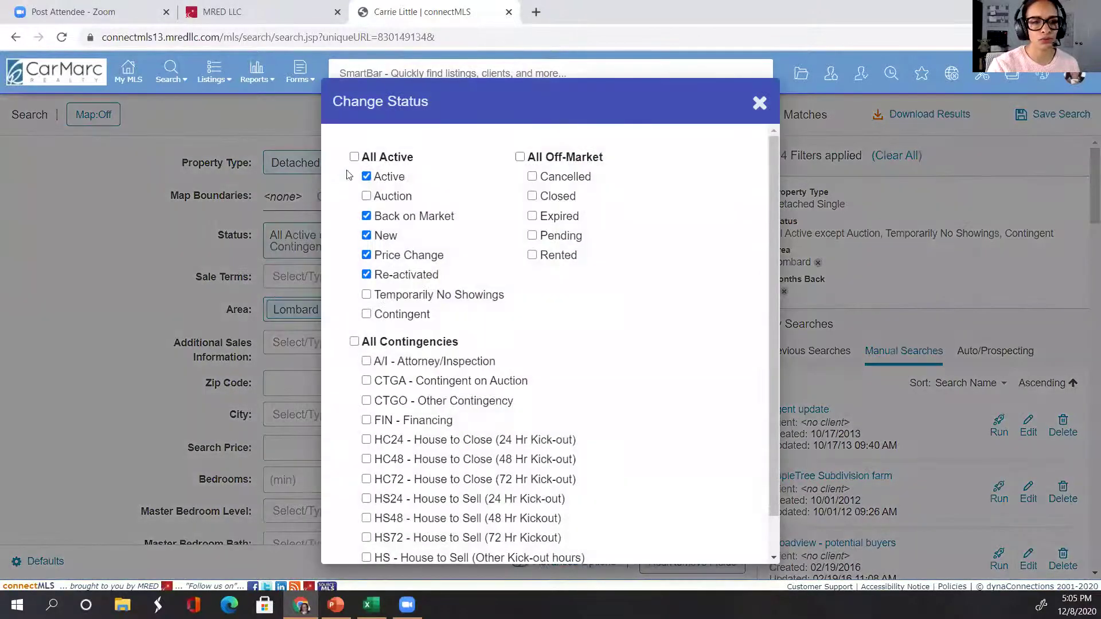
{"action": "left_click", "coordinate": [355, 157]}
{"action": "left_click", "coordinate": [355, 157]}
{"action": "left_click", "coordinate": [533, 195]}
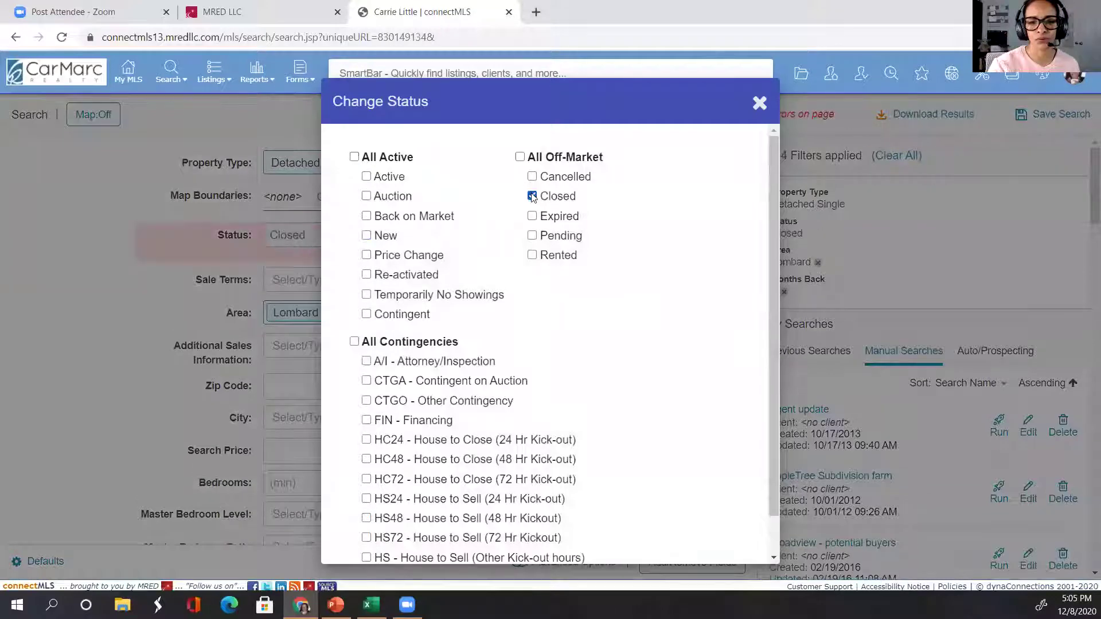
{"action": "left_click", "coordinate": [760, 103]}
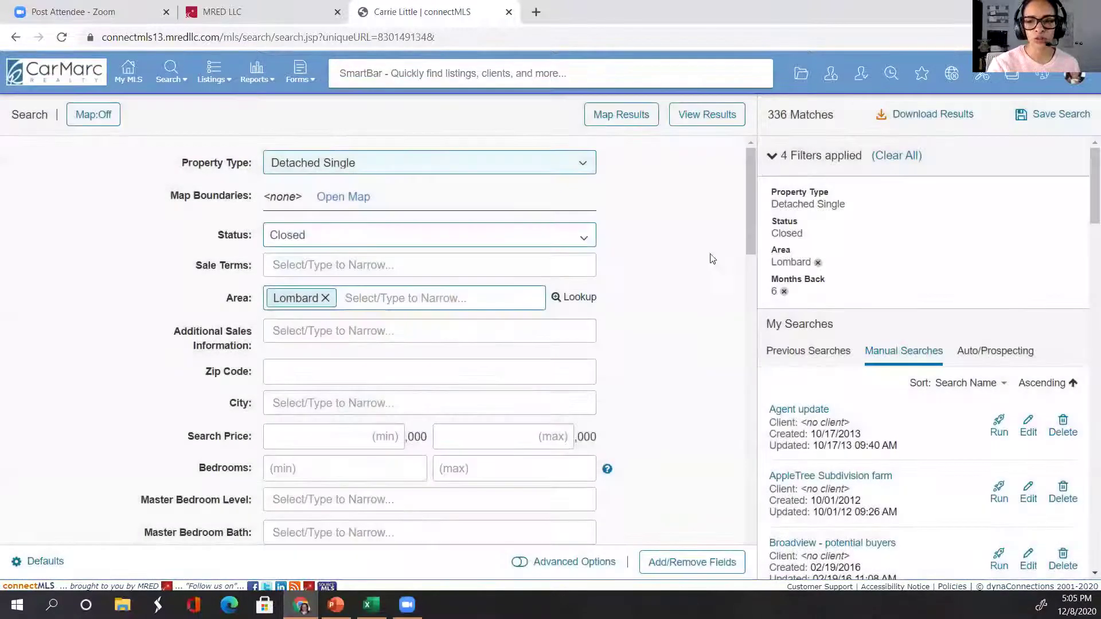
{"action": "scroll", "coordinate": [536, 397], "scroll_direction": "down", "scroll_amount": 10}
{"action": "scroll", "coordinate": [536, 397], "scroll_direction": "down", "scroll_amount": 9}
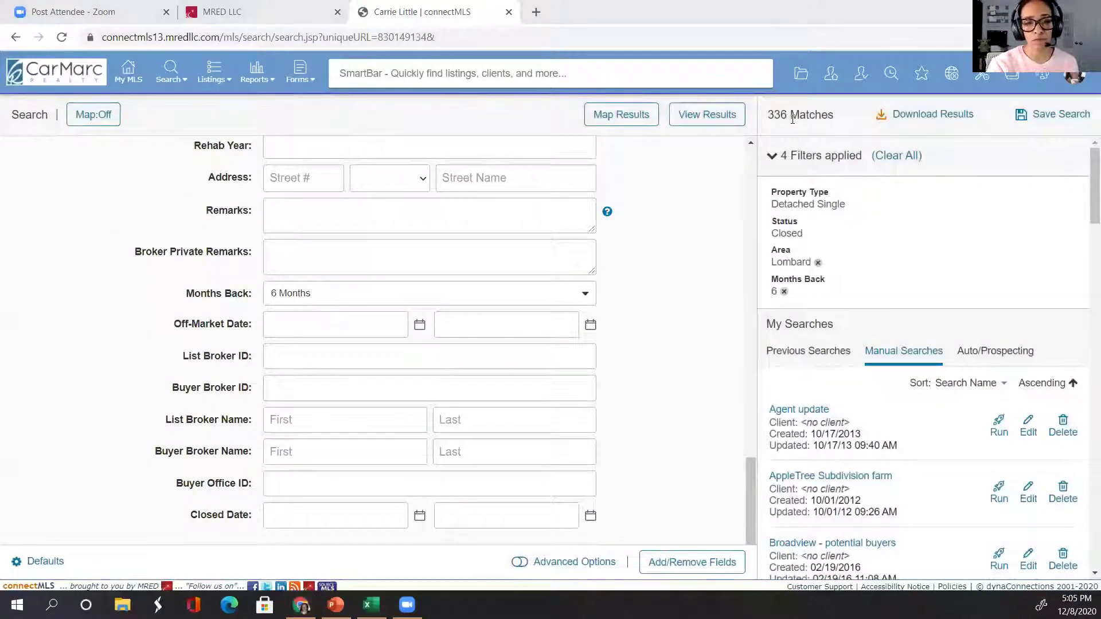
{"action": "key", "text": "alt+Tab"}
Enter 336 sales in C8, giving Lombard an absorption rate of 56 and months supply 1.29.
{"action": "type", "text": "336"}
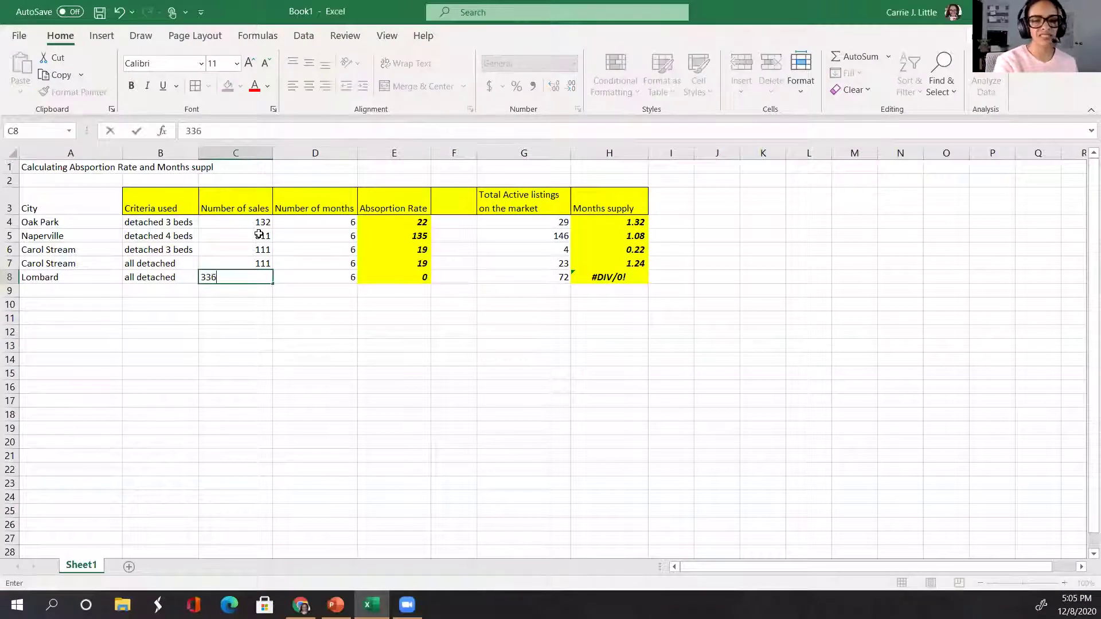
{"action": "key", "text": "Return"}
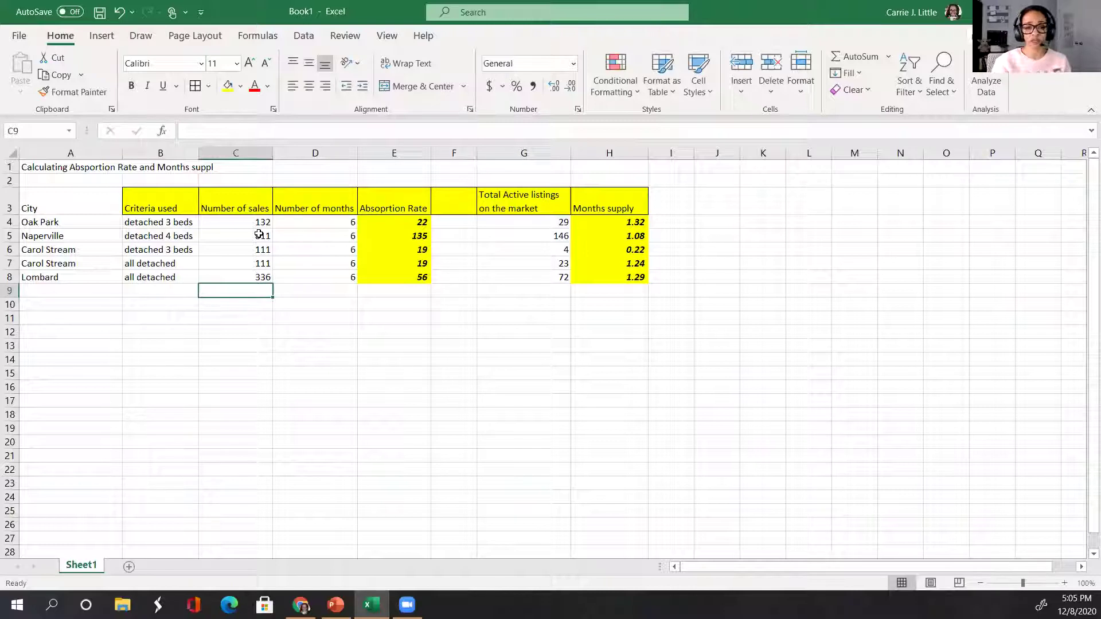
{"action": "left_click", "coordinate": [406, 223]}
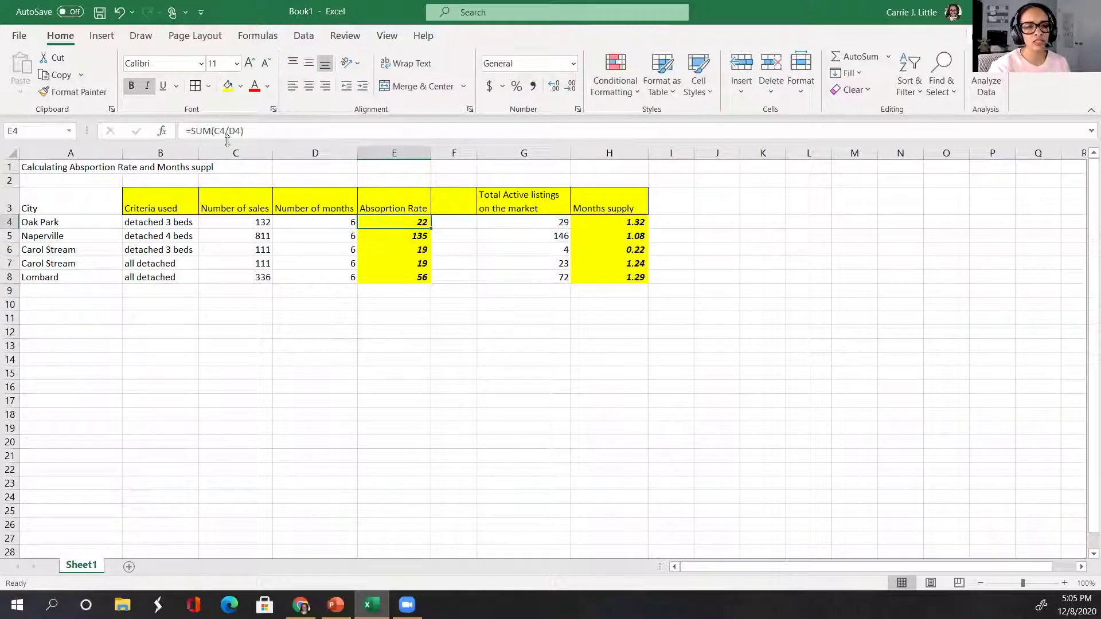
{"action": "left_click", "coordinate": [261, 222]}
{"action": "left_click", "coordinate": [411, 224]}
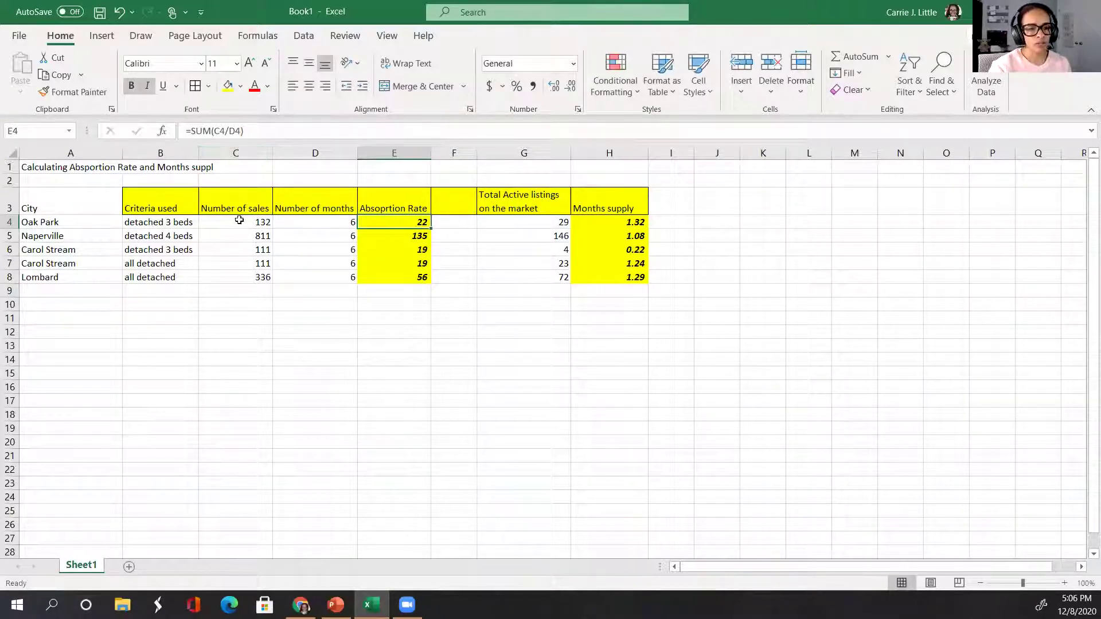
{"action": "left_click", "coordinate": [313, 218]}
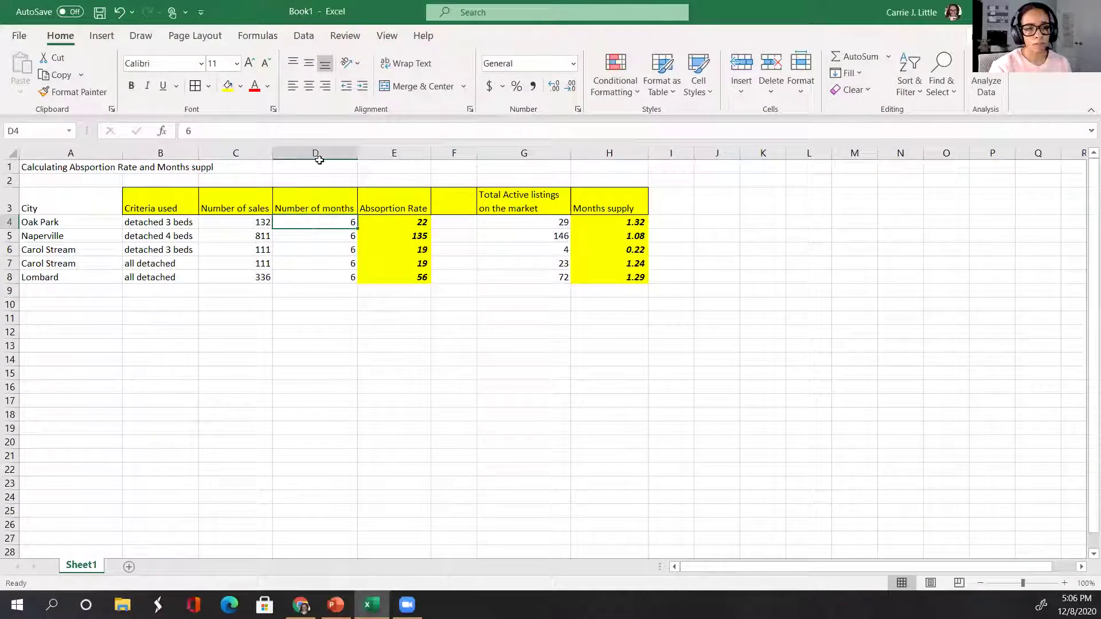
{"action": "left_click", "coordinate": [587, 225]}
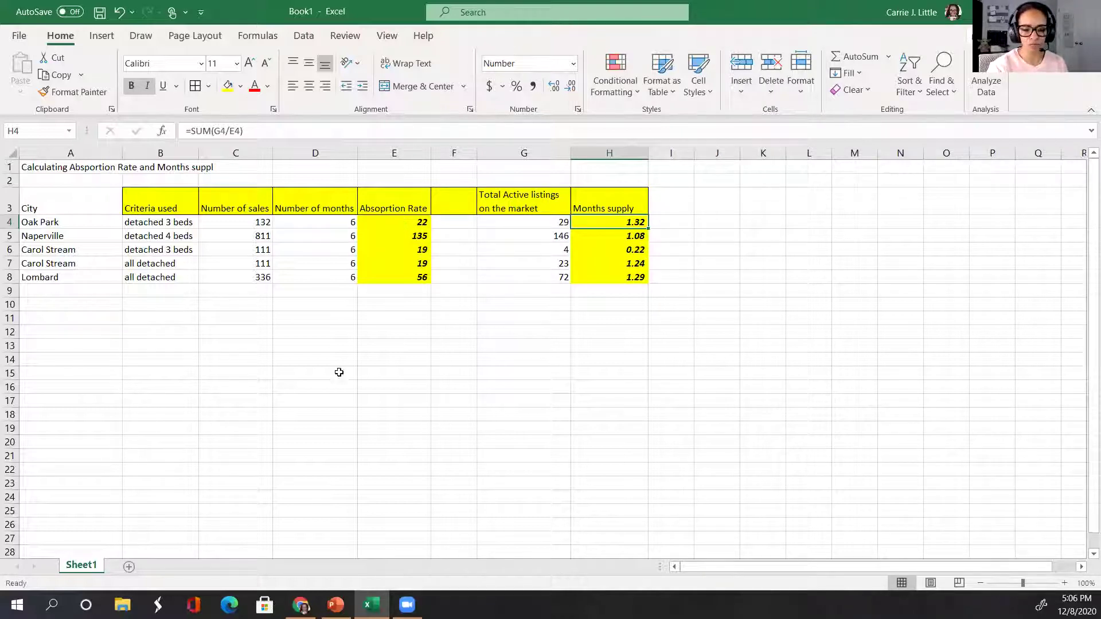
{"action": "mouse_move", "coordinate": [335, 605]}
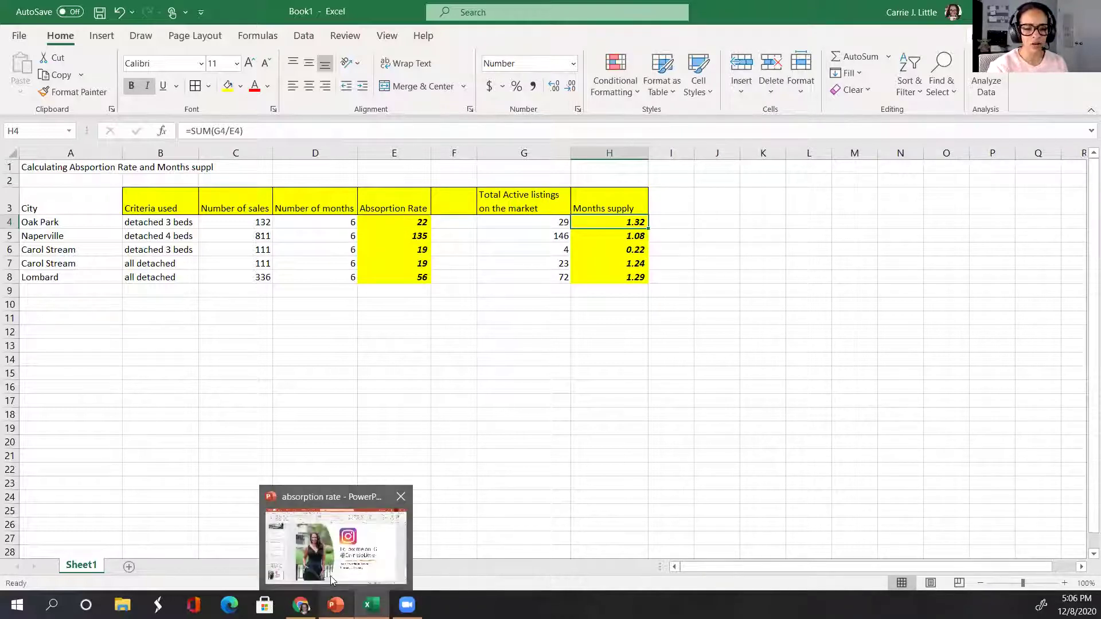